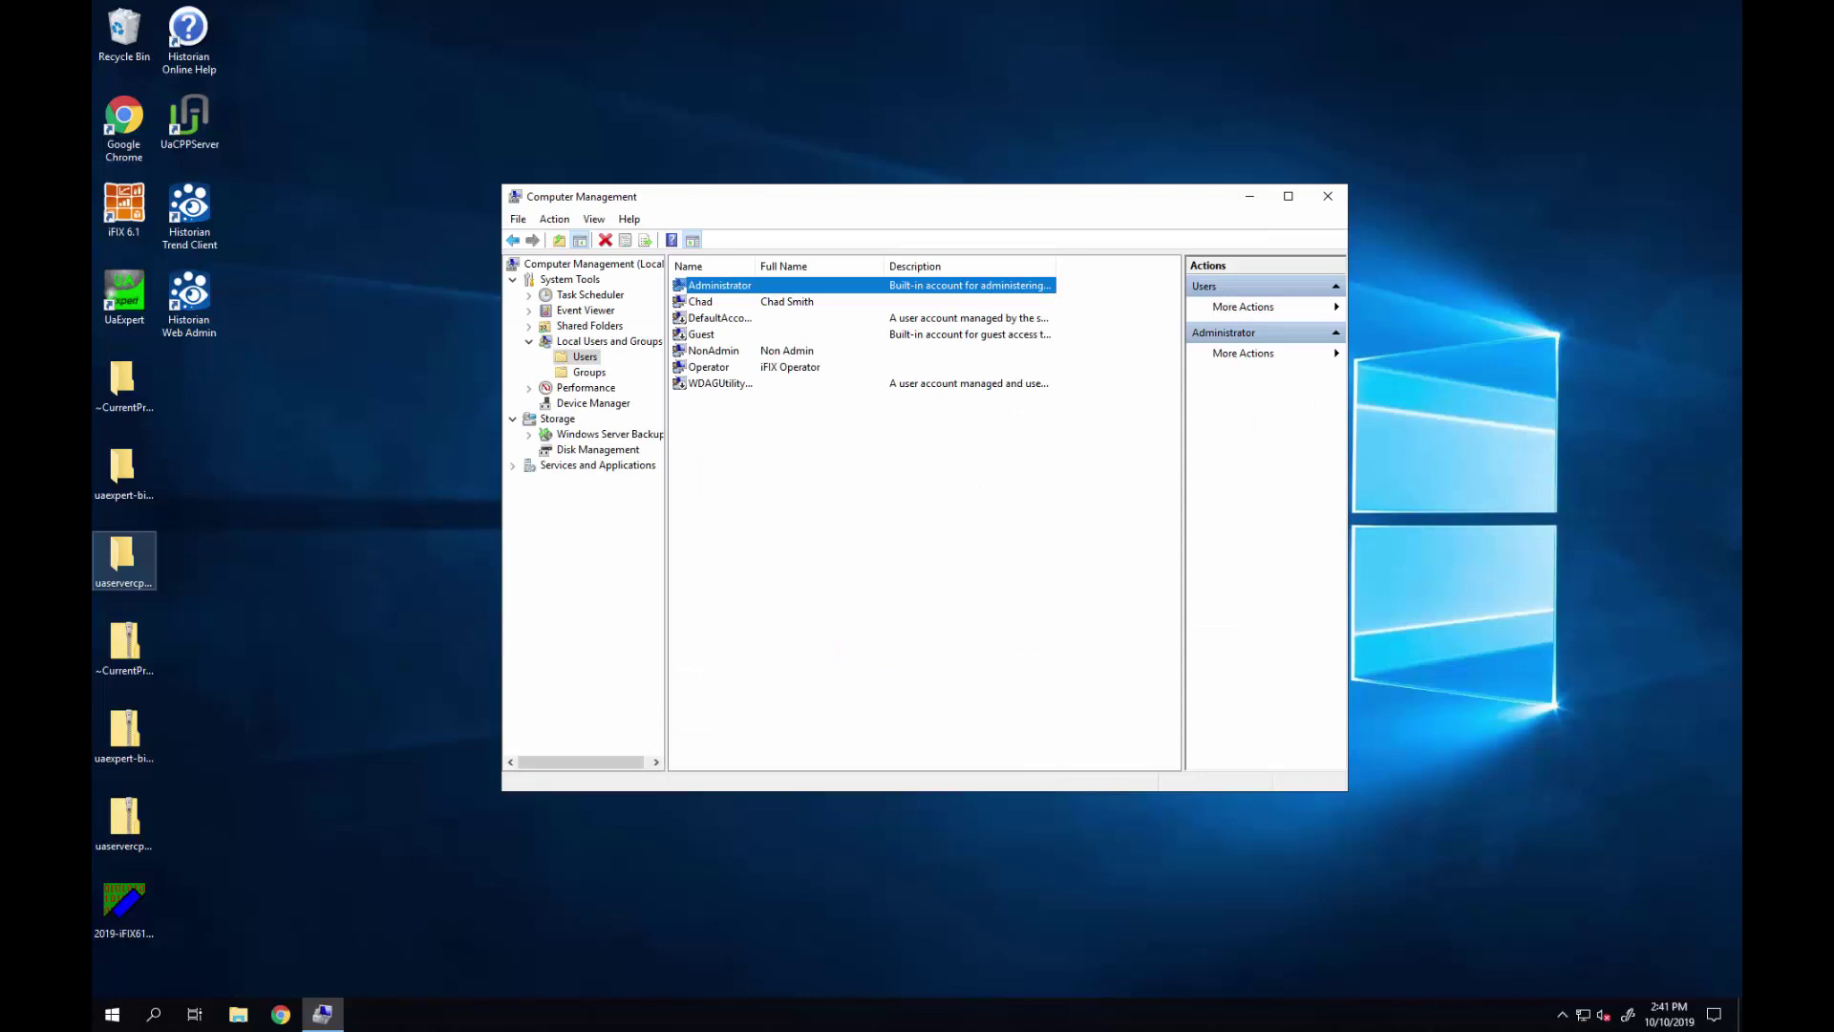
- Select the Operator account in the local Users list of Computer Management
{"action": "left_click", "coordinate": [715, 368]}
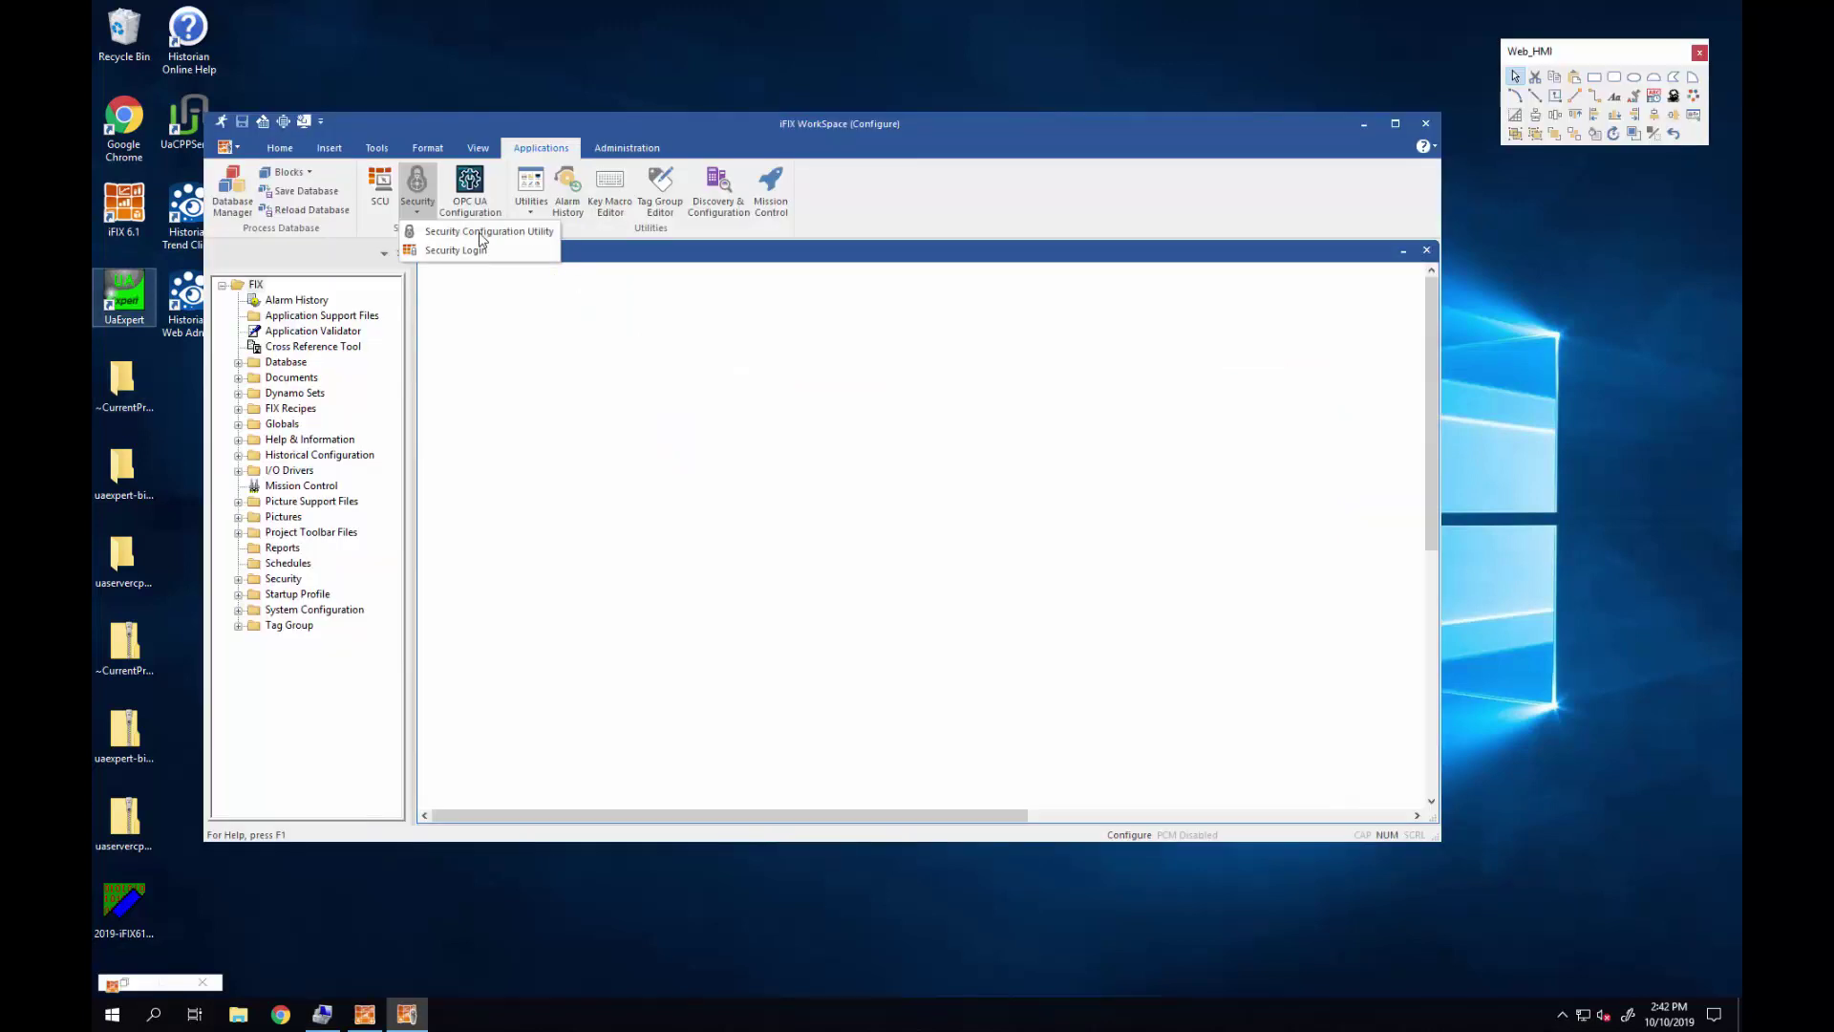
- Open the Security Configuration utility and its User Accounts list, past the default-accounts warning
{"action": "left_click", "coordinate": [482, 241]}
{"action": "left_click", "coordinate": [898, 497]}
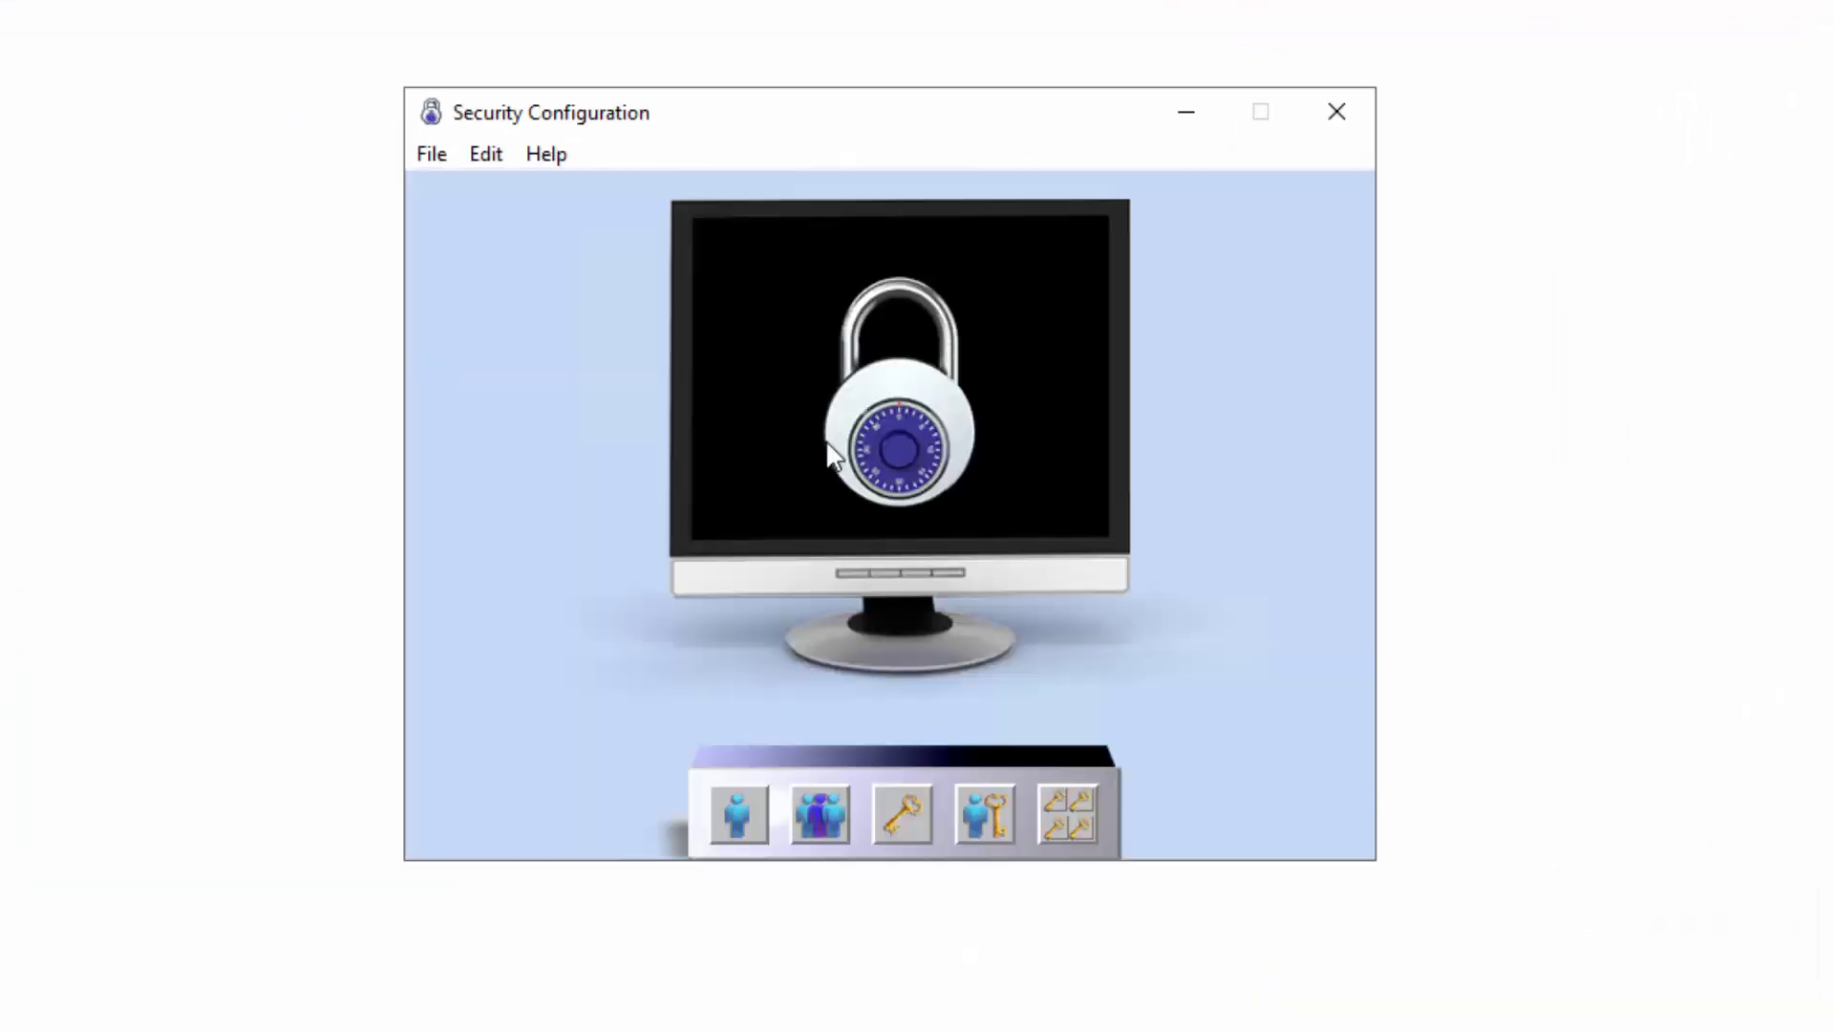
{"action": "left_click", "coordinate": [486, 155]}
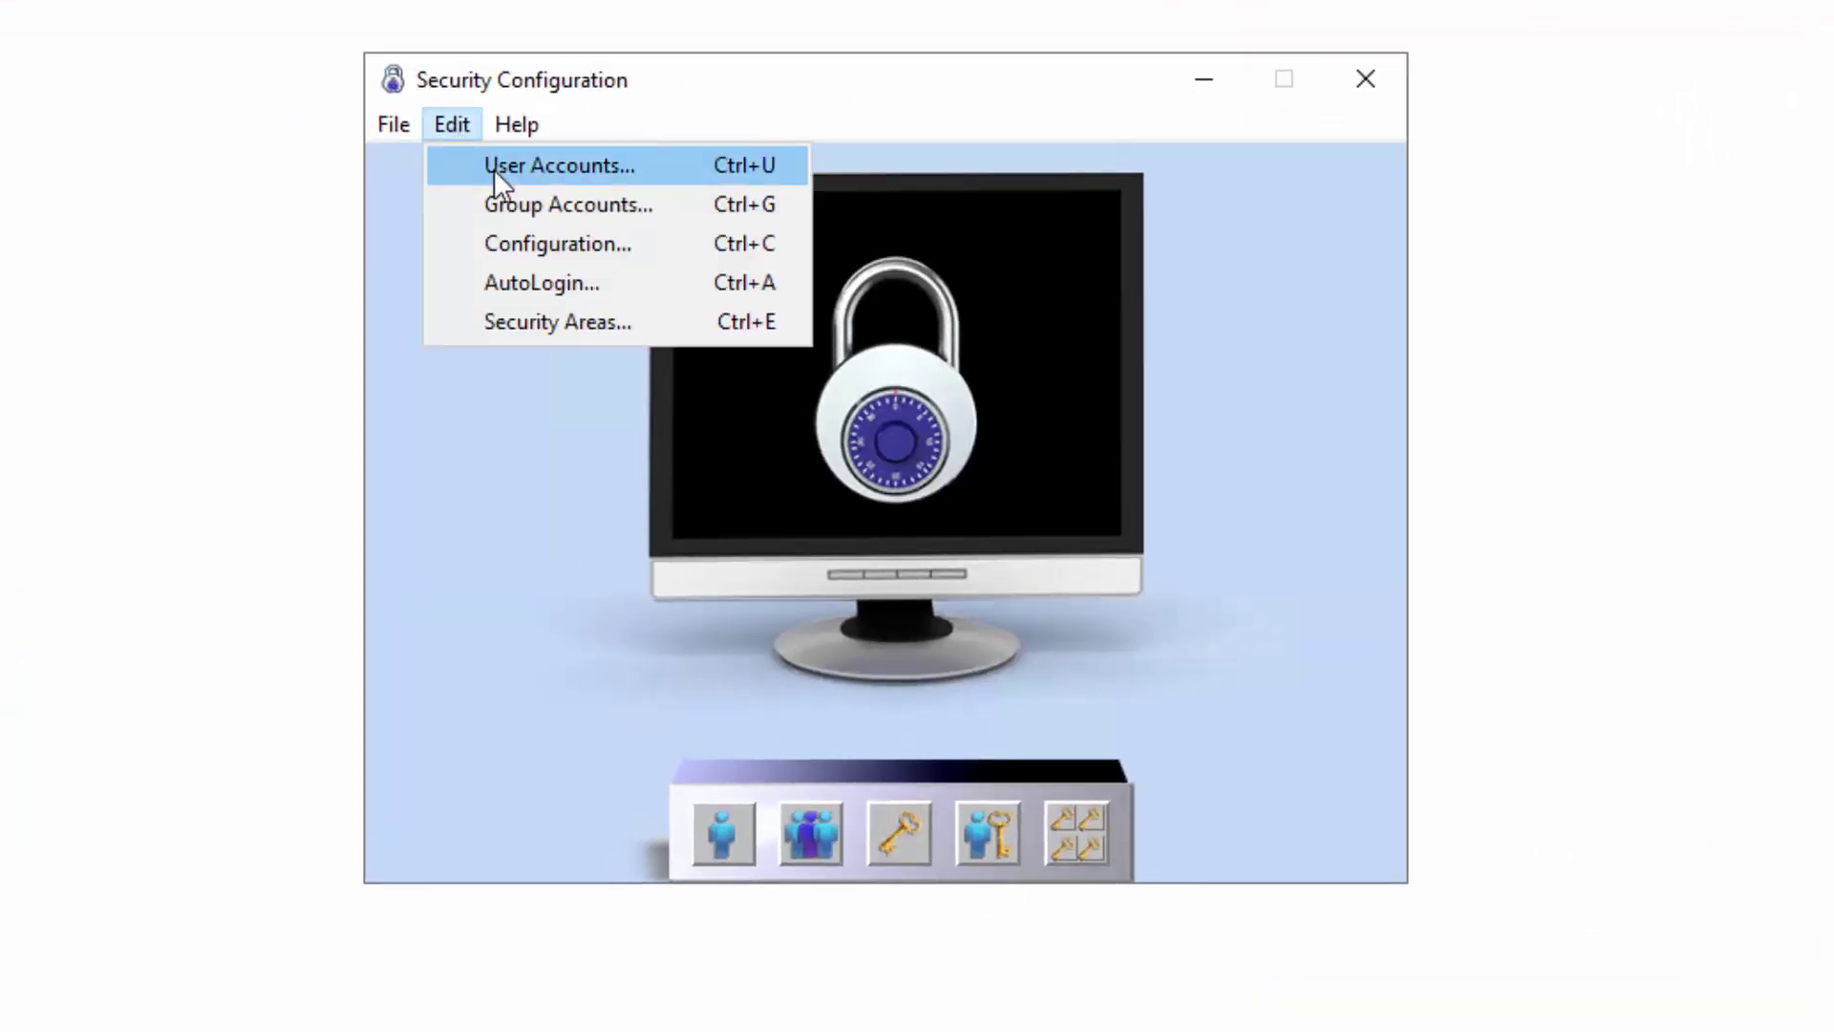
{"action": "left_click", "coordinate": [495, 169]}
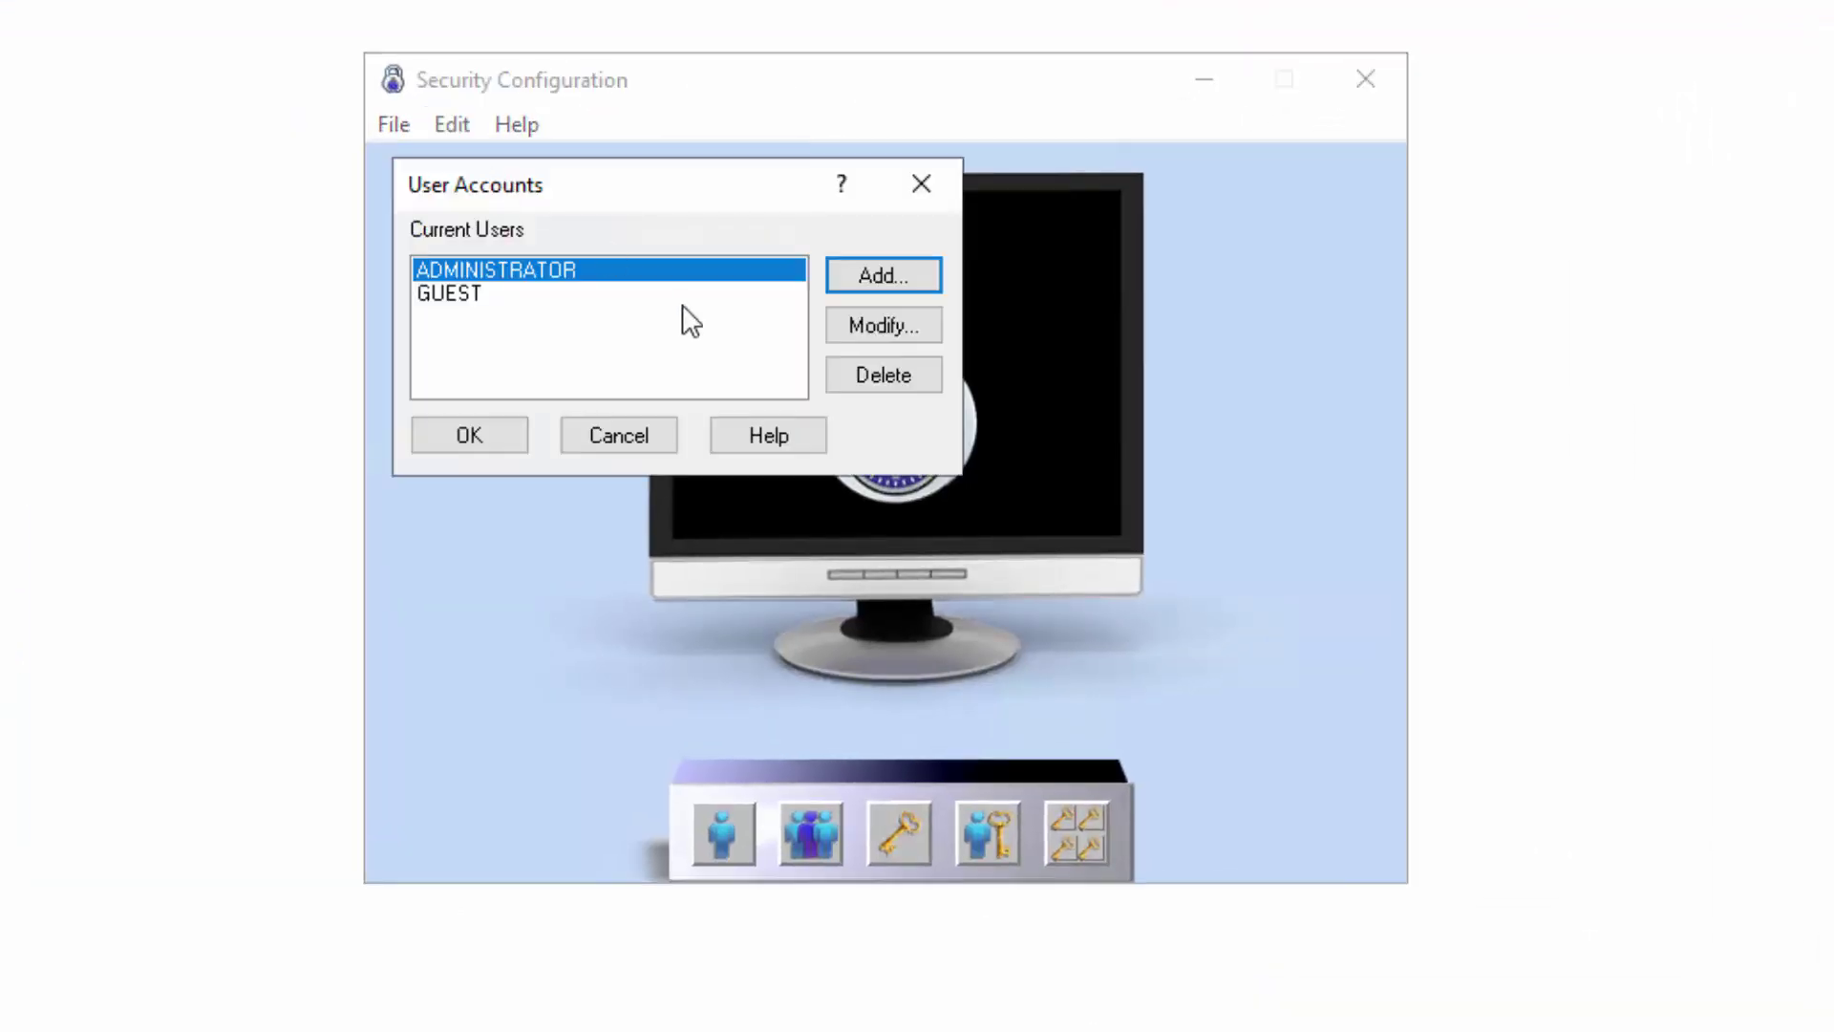
- Add a user named Operator that uses Windows security with Windows user name Operator
{"action": "left_click", "coordinate": [884, 286]}
{"action": "type", "text": "Operator"}
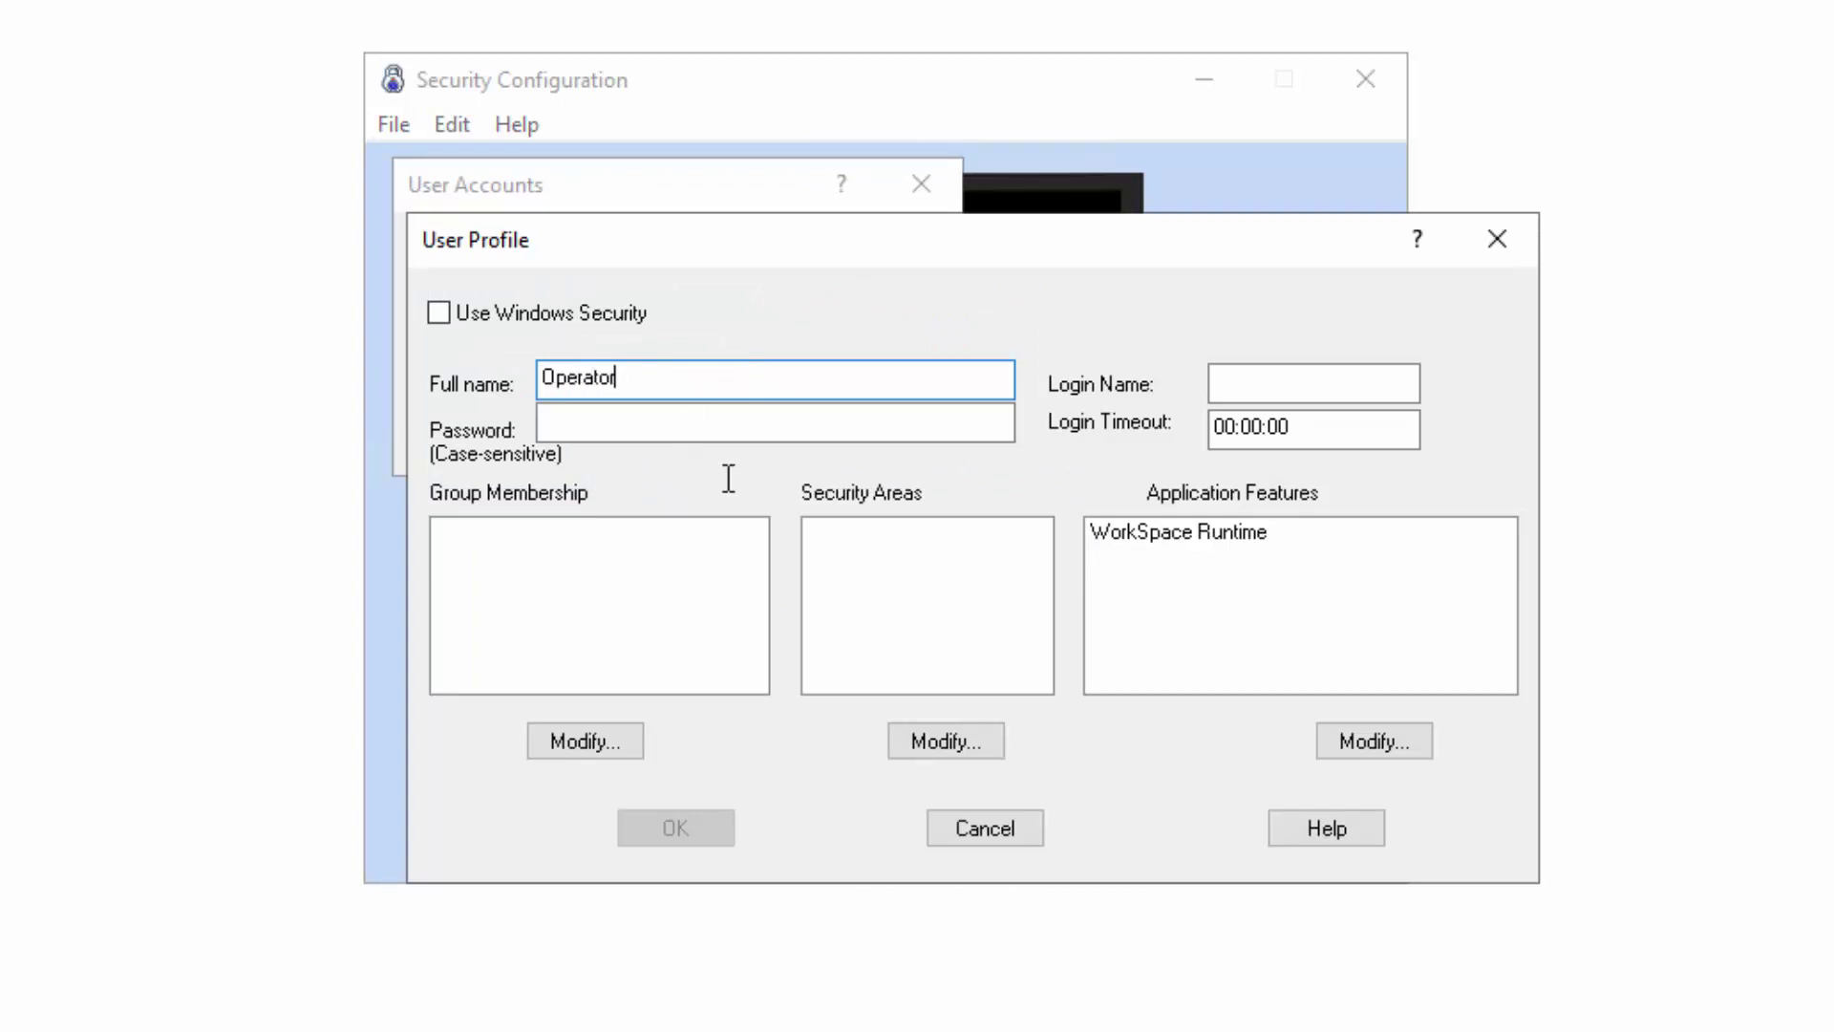
{"action": "left_click", "coordinate": [573, 312]}
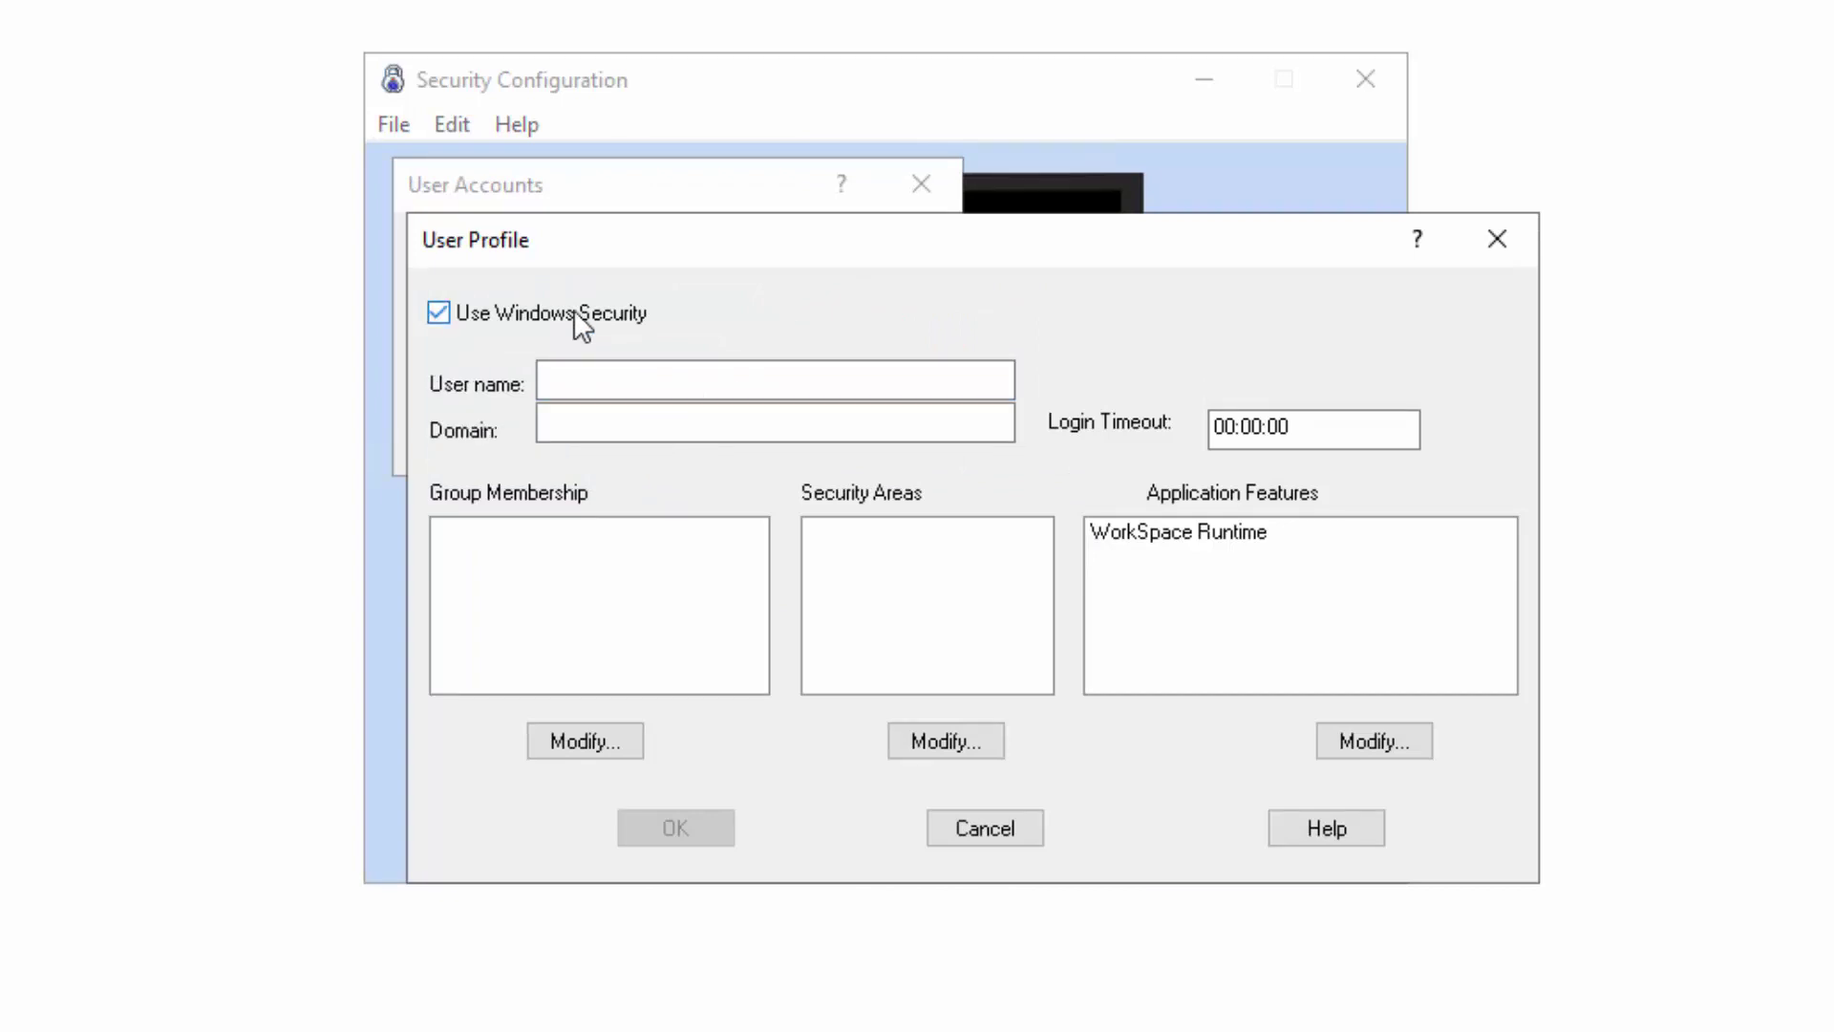
{"action": "left_click", "coordinate": [612, 380]}
{"action": "type", "text": "Operator"}
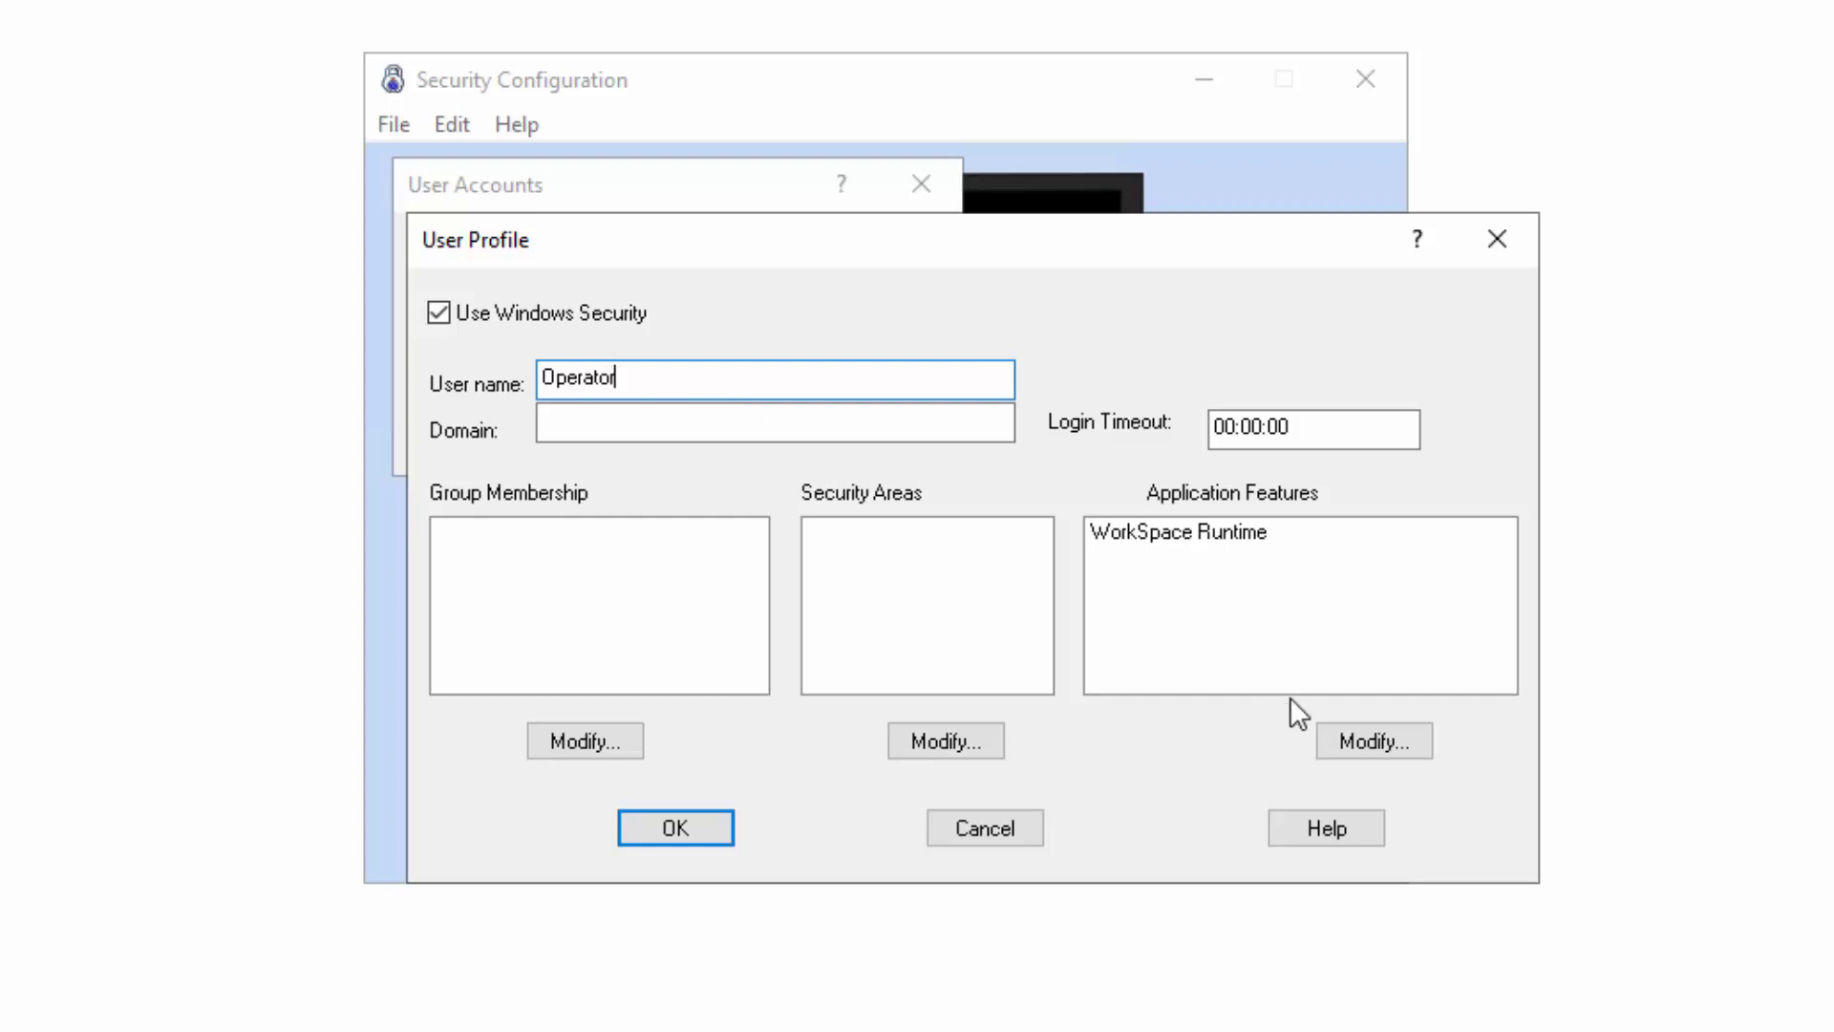
- Authorize all application features for OPERATOR, save the user, and close the accounts list
{"action": "left_click", "coordinate": [1361, 746]}
{"action": "left_click", "coordinate": [1038, 467]}
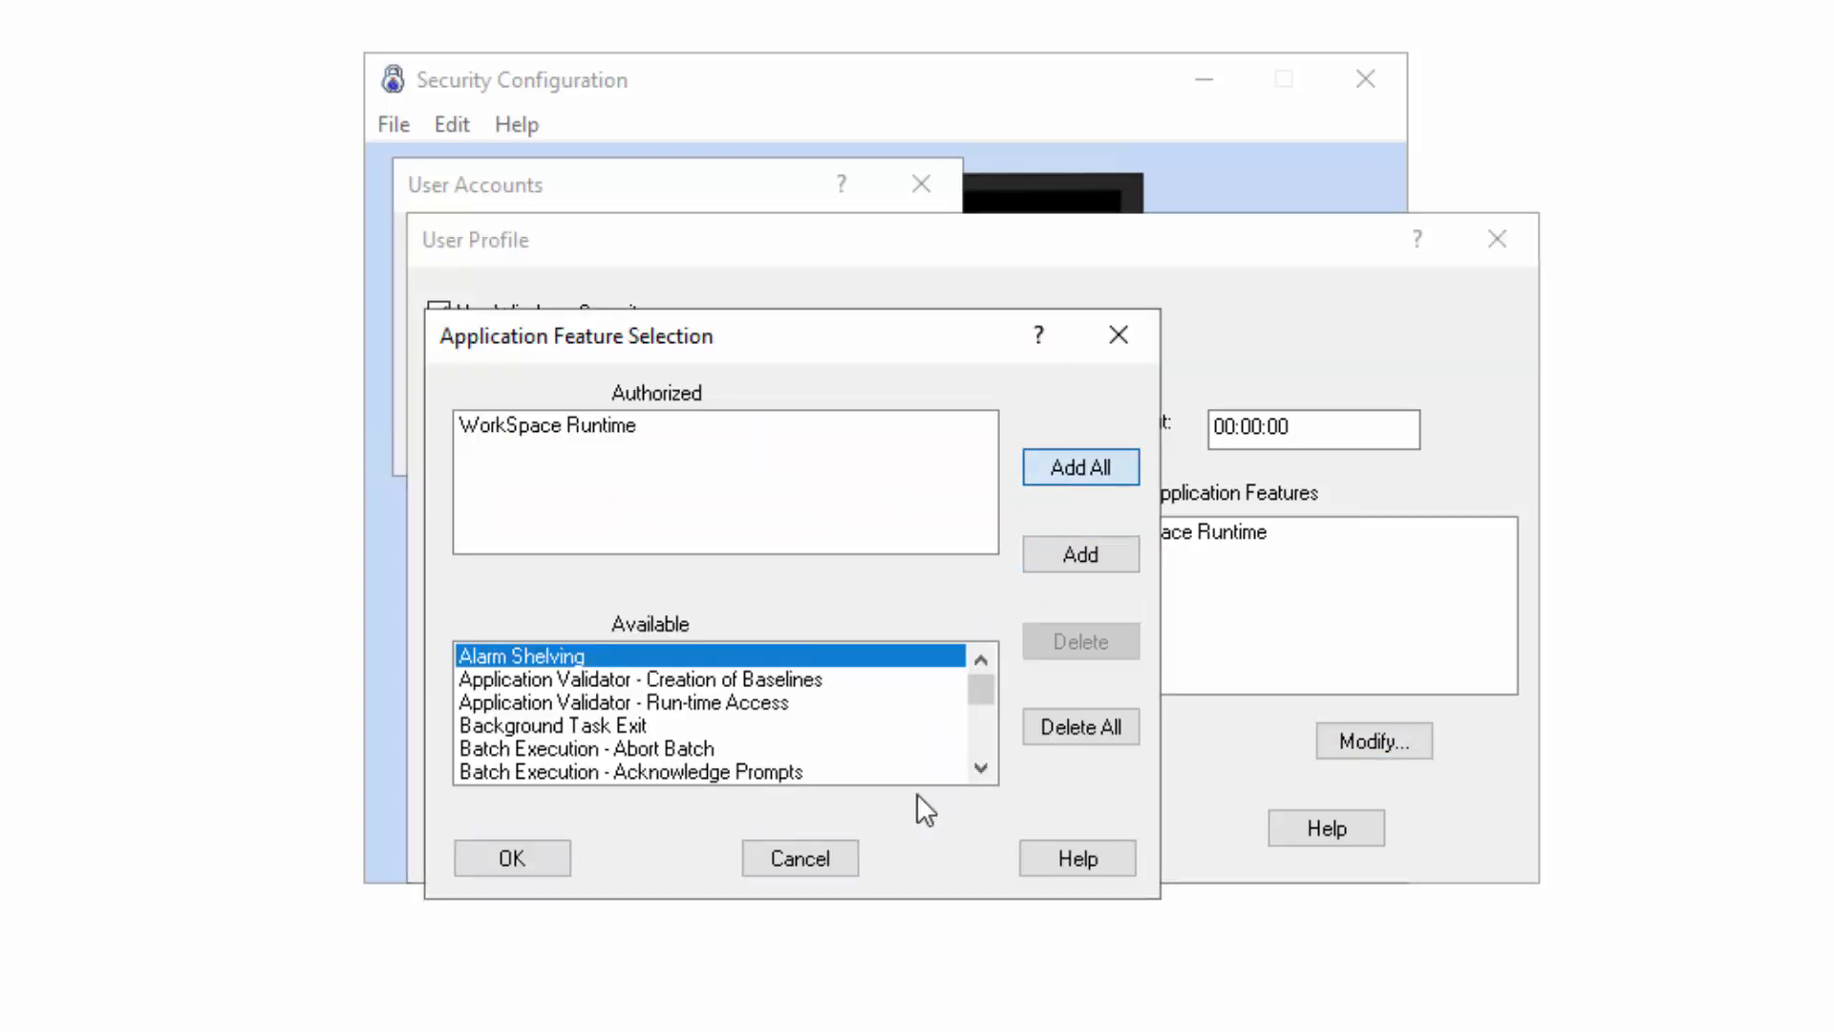
{"action": "left_click", "coordinate": [550, 869]}
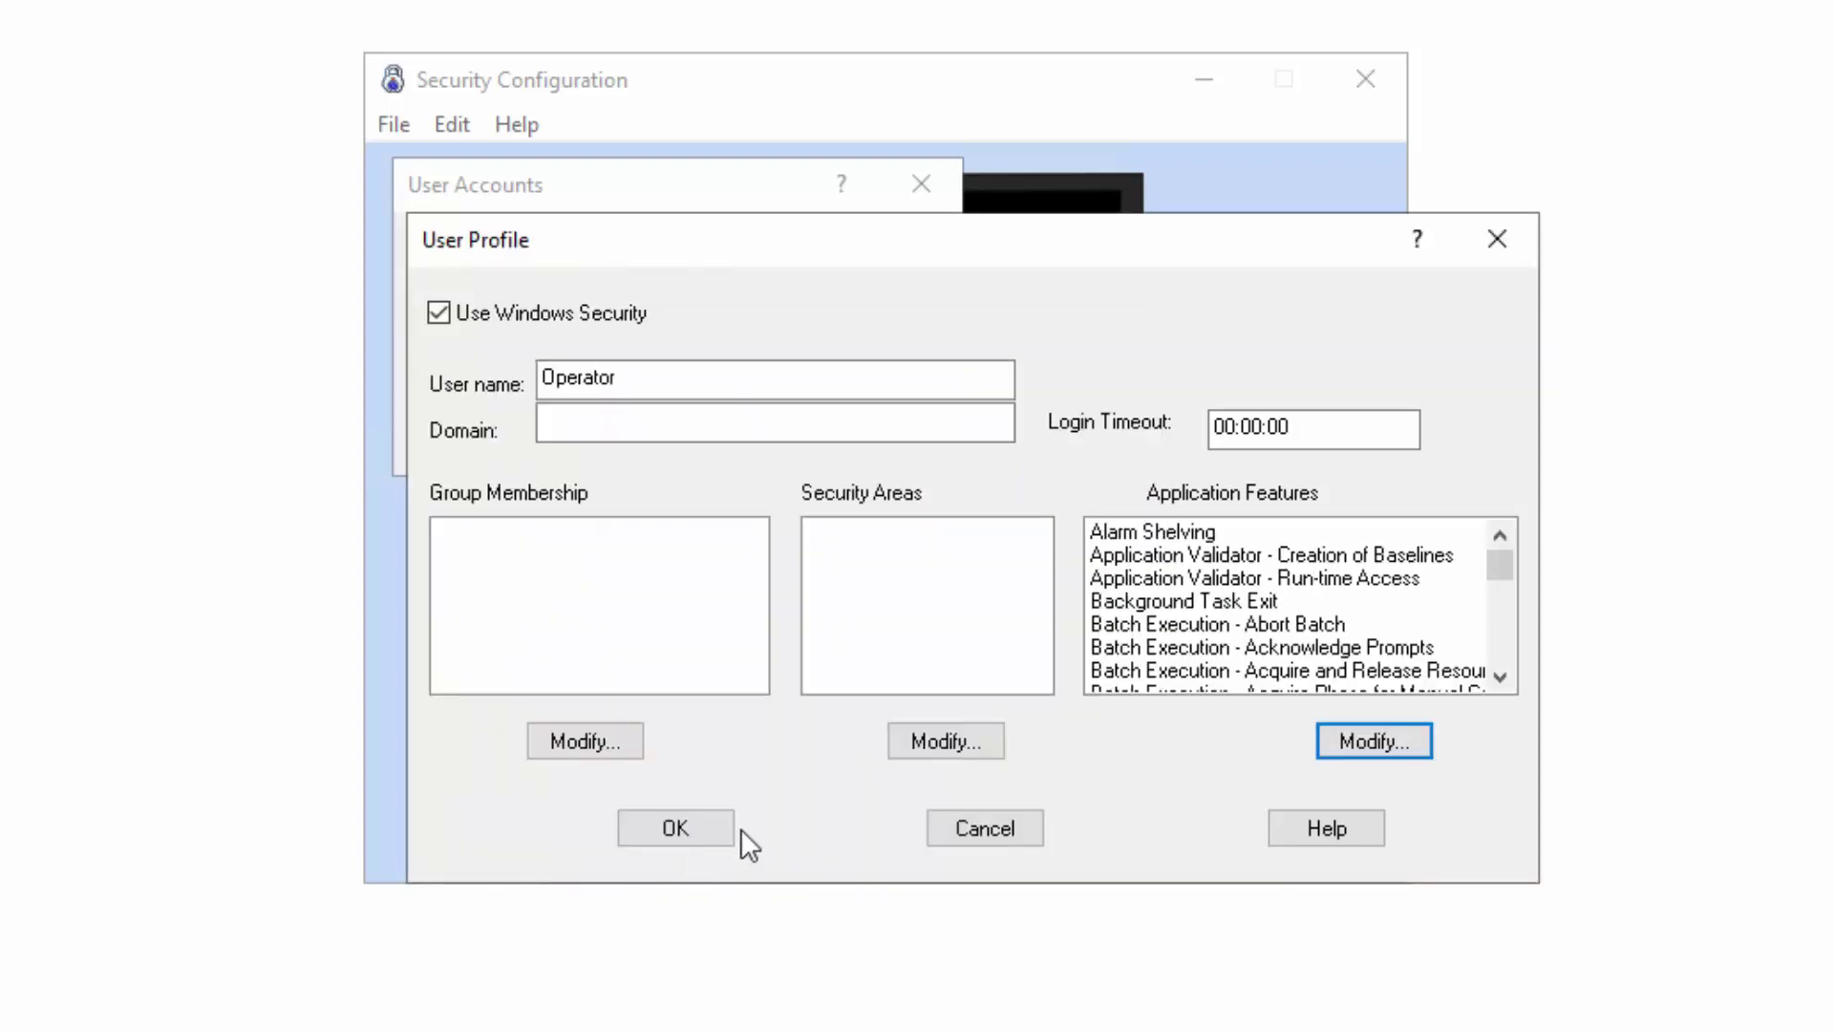
{"action": "left_click", "coordinate": [695, 828]}
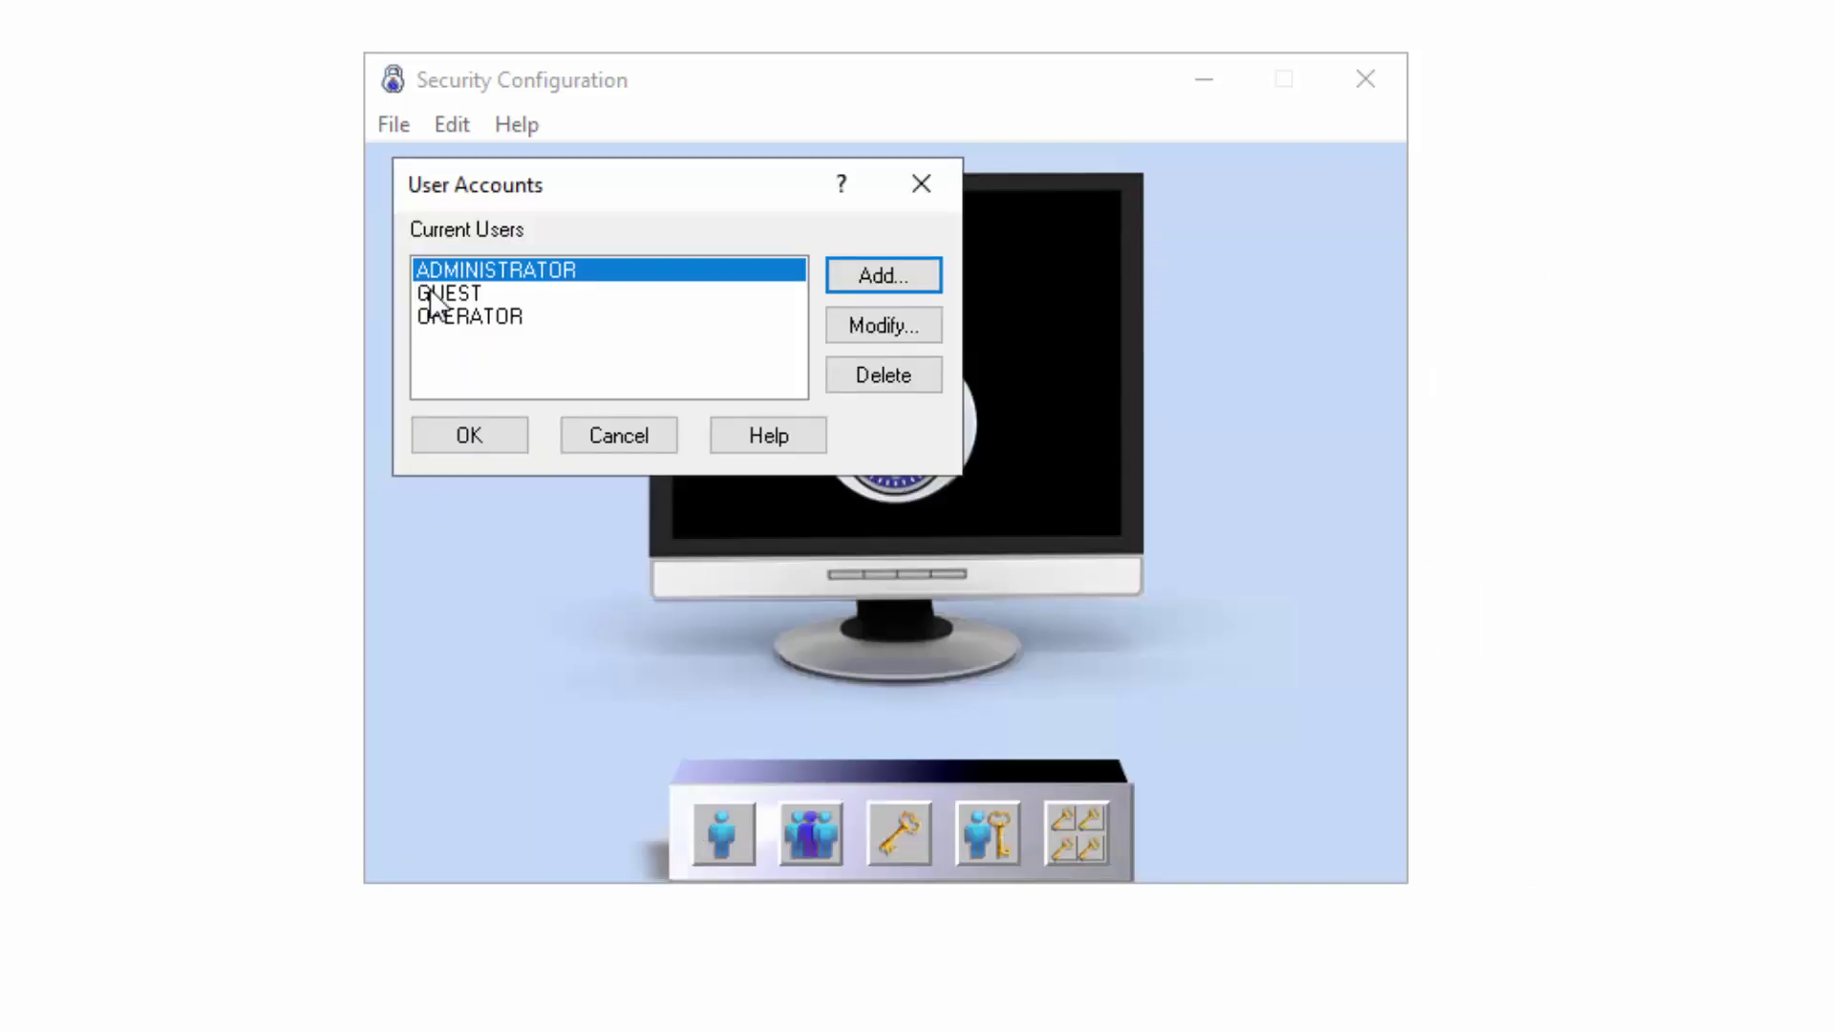
{"action": "left_click", "coordinate": [450, 318]}
{"action": "left_click", "coordinate": [478, 436]}
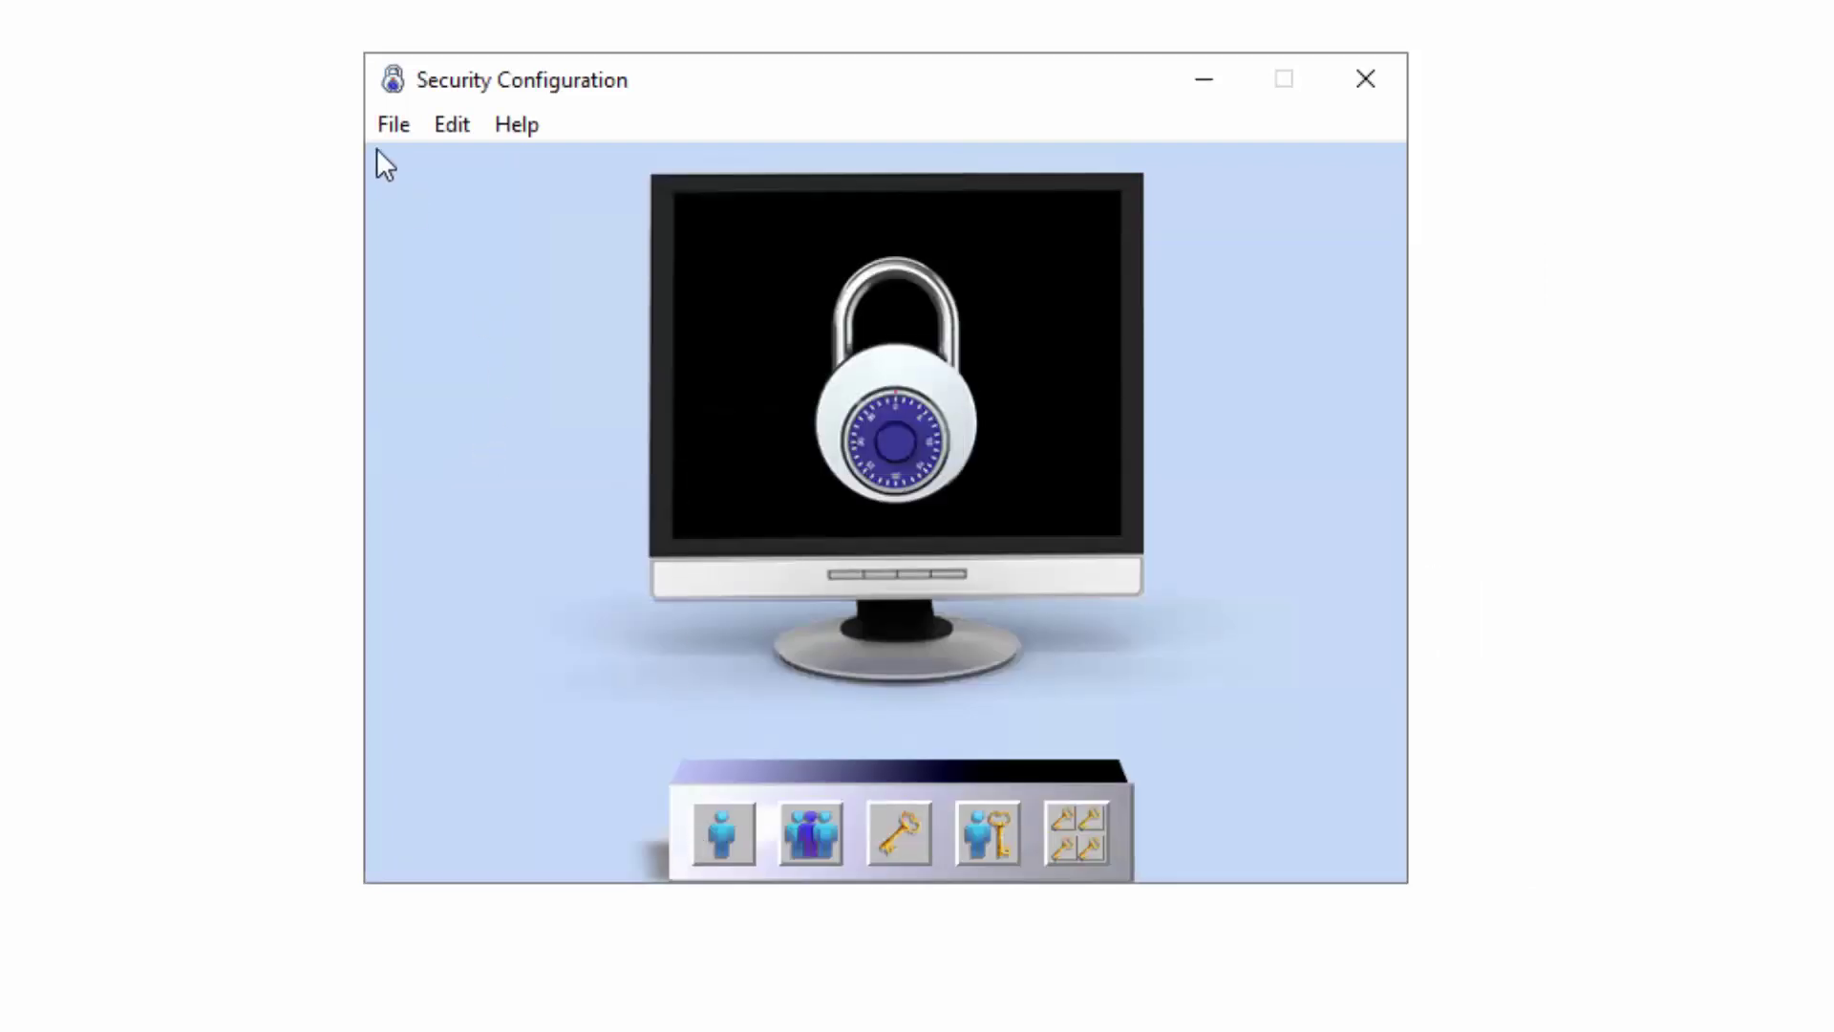
- Save the security configuration and close the Security Configuration utility
{"action": "left_click", "coordinate": [394, 126]}
{"action": "left_click", "coordinate": [439, 207]}
{"action": "left_click", "coordinate": [1366, 78]}
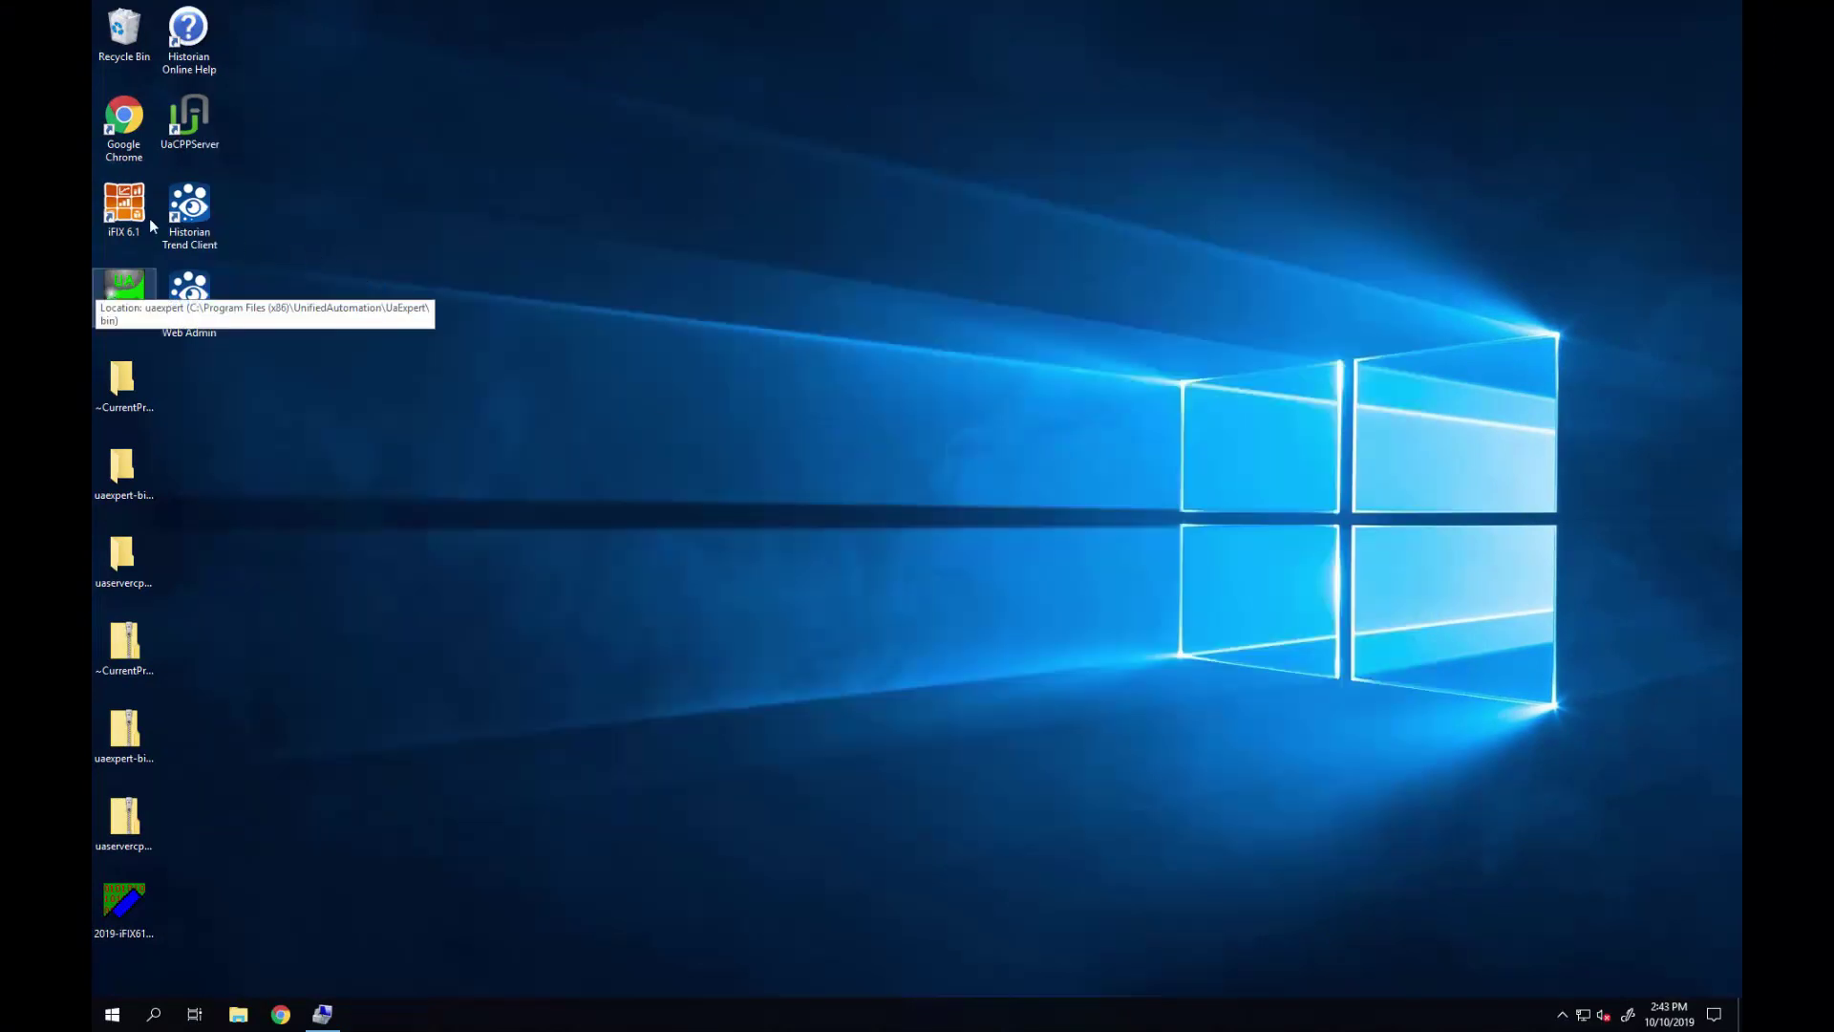
- Restart iFIX 6.1 from its desktop icon and acknowledge the Login successful message
{"action": "left_click", "coordinate": [122, 222]}
{"action": "double_click", "coordinate": [122, 222]}
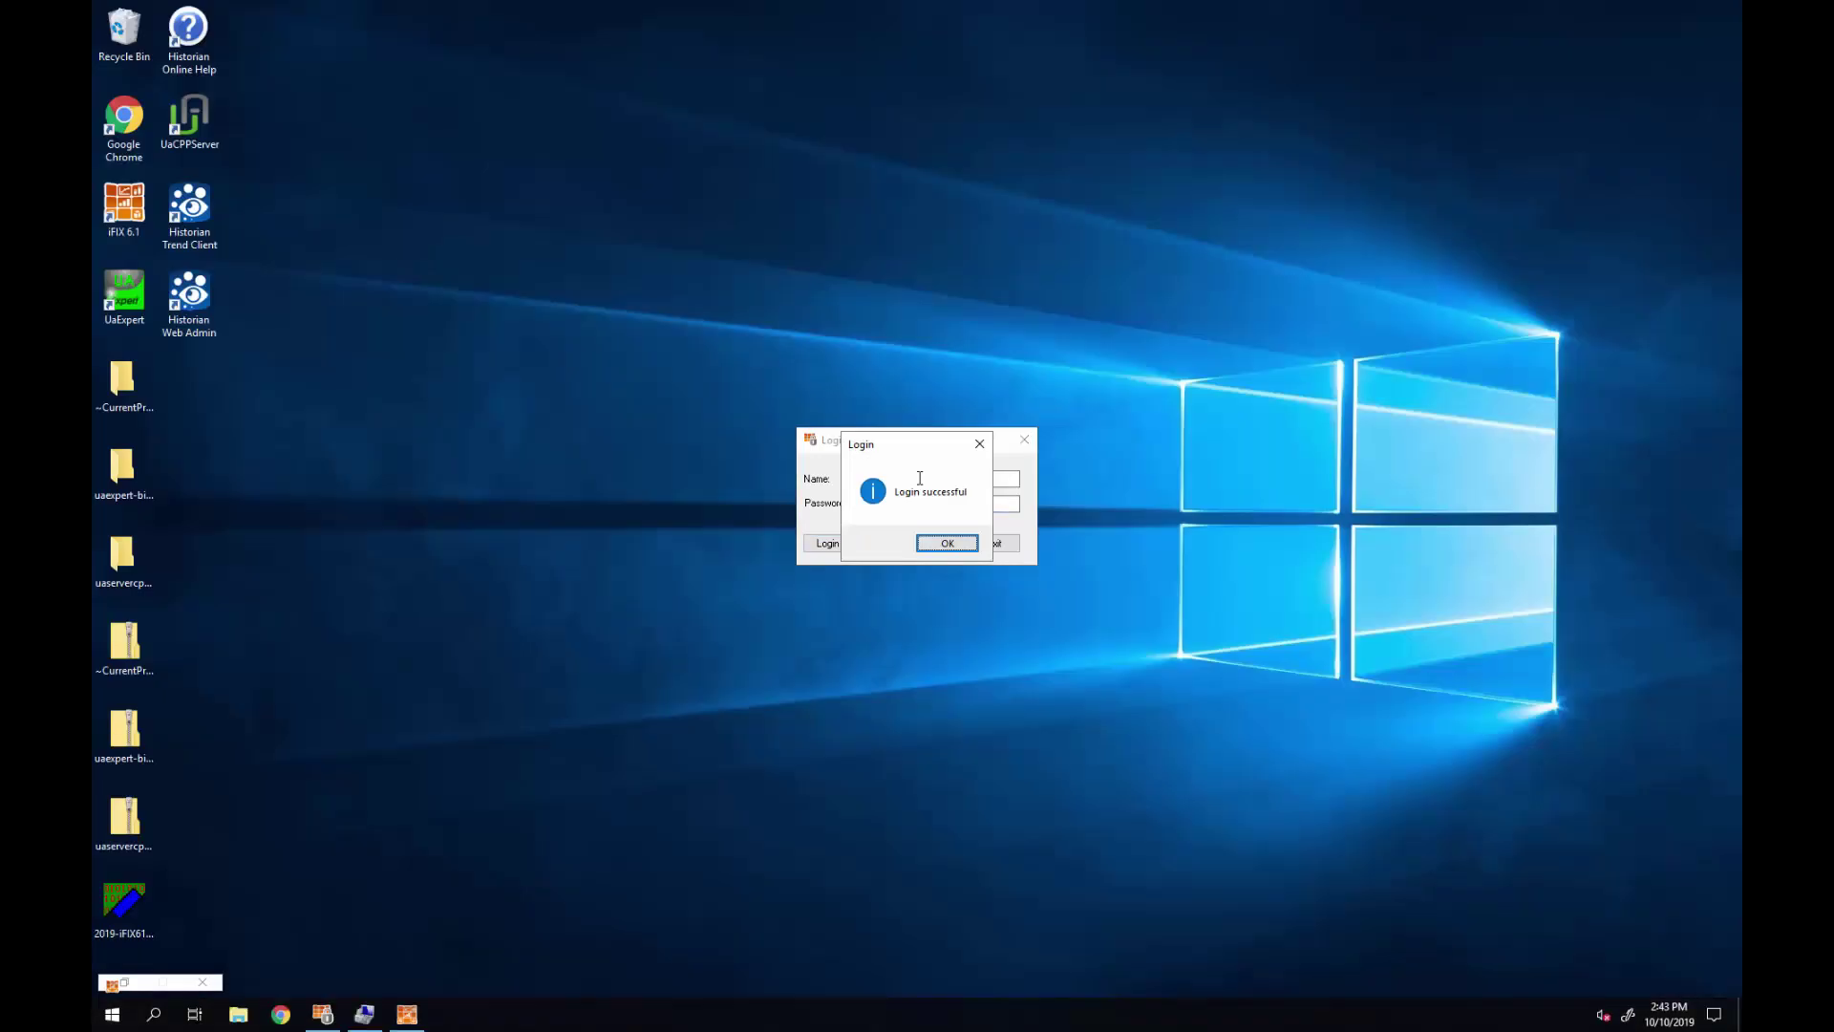
{"action": "left_click", "coordinate": [941, 545]}
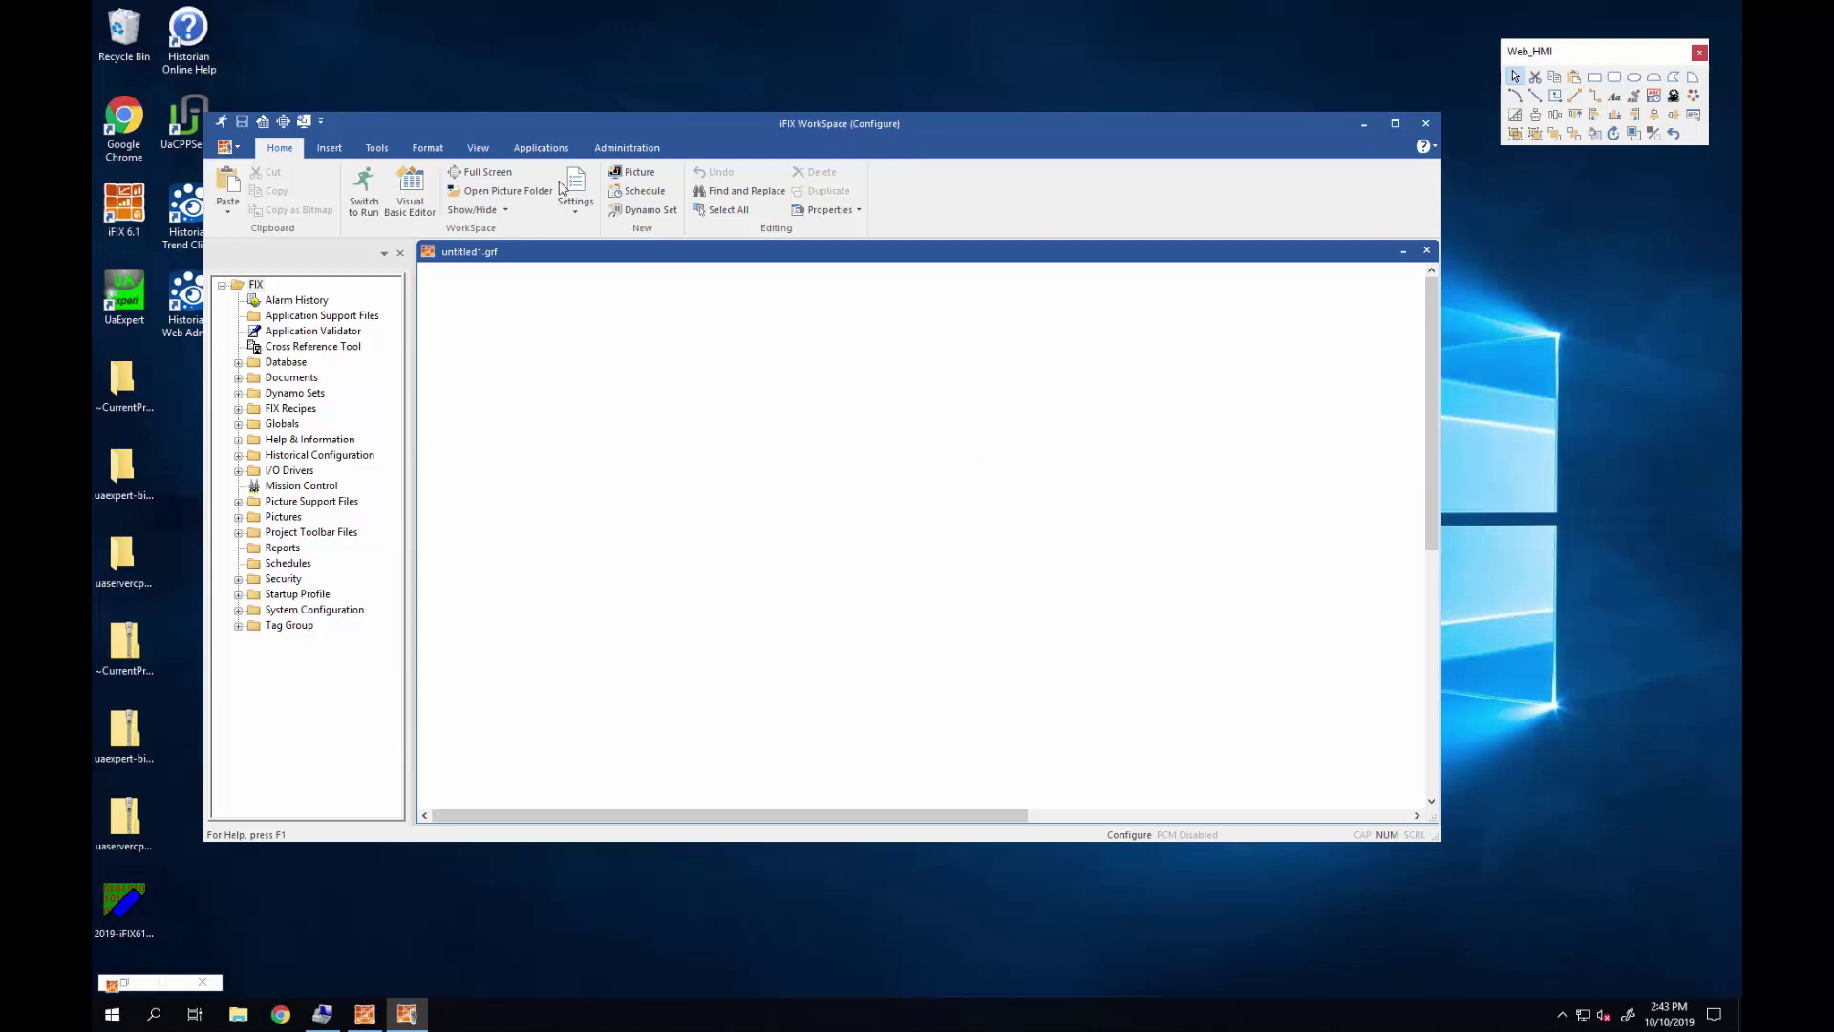
- Reopen Security Configuration from Applications and go to Automatic Login at Startup settings
{"action": "left_click", "coordinate": [531, 151]}
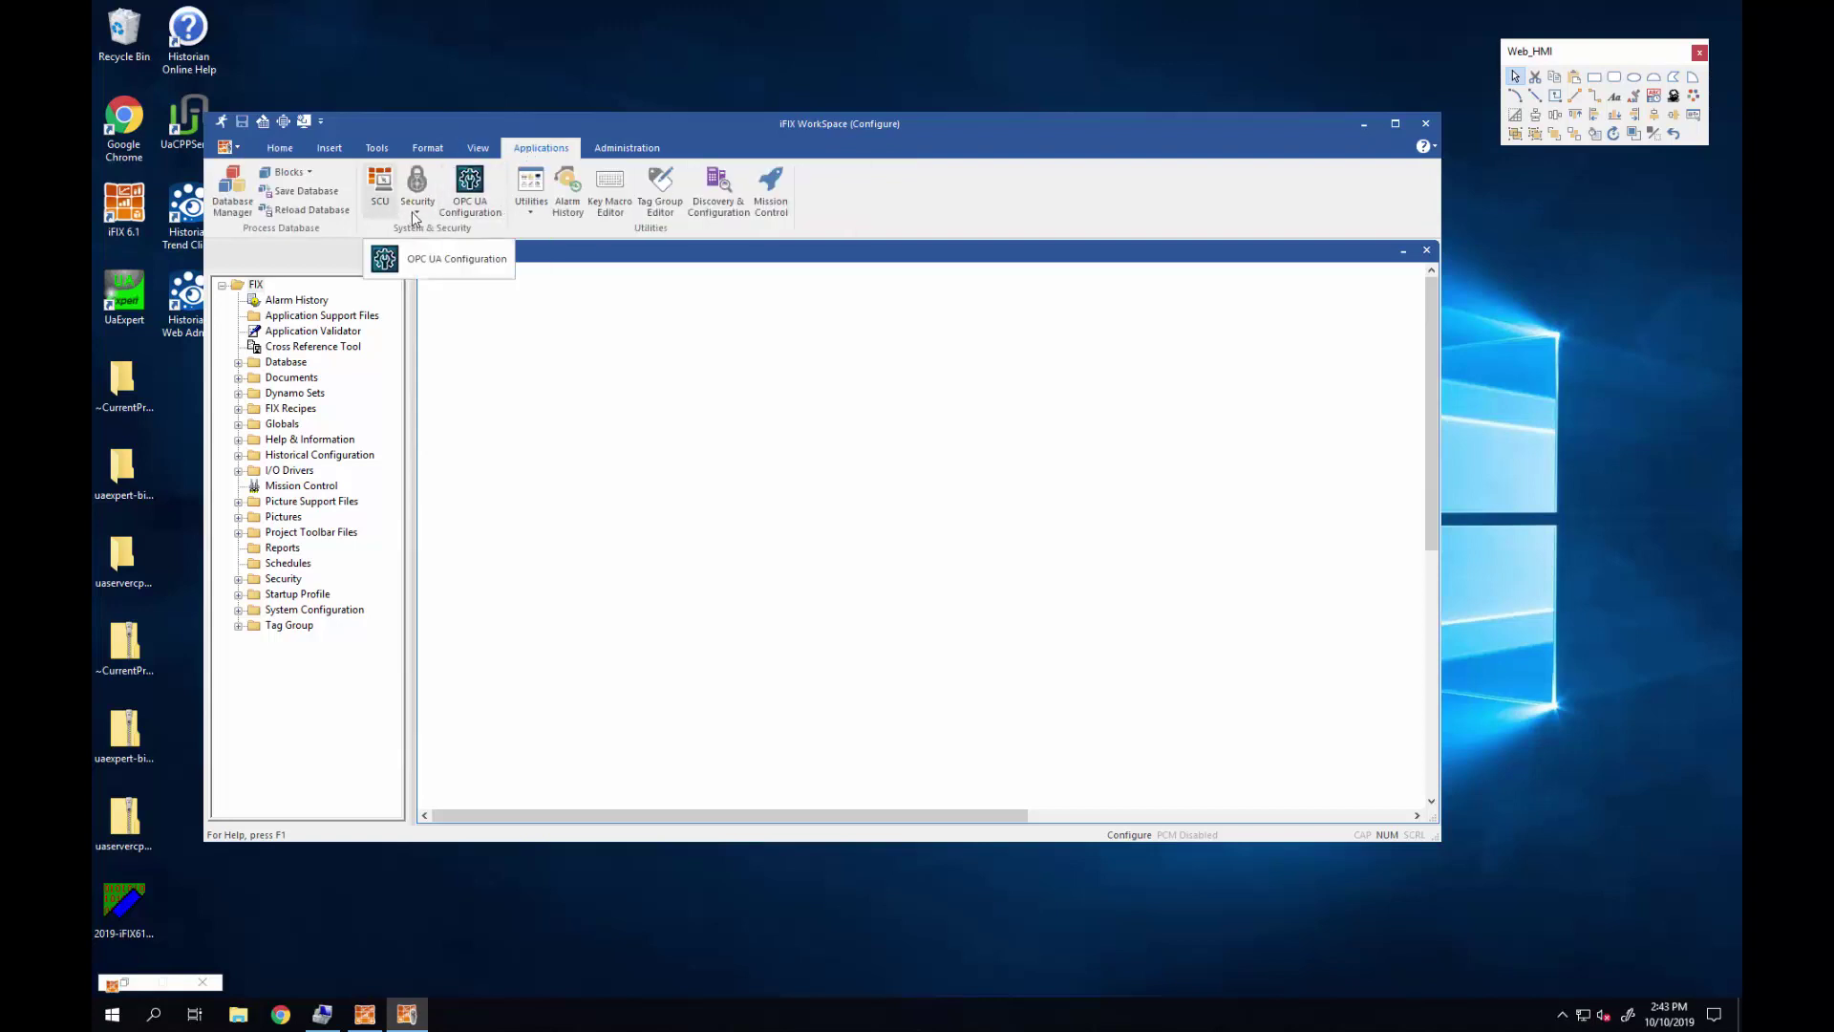
{"action": "left_click", "coordinate": [421, 212]}
{"action": "left_click", "coordinate": [435, 231]}
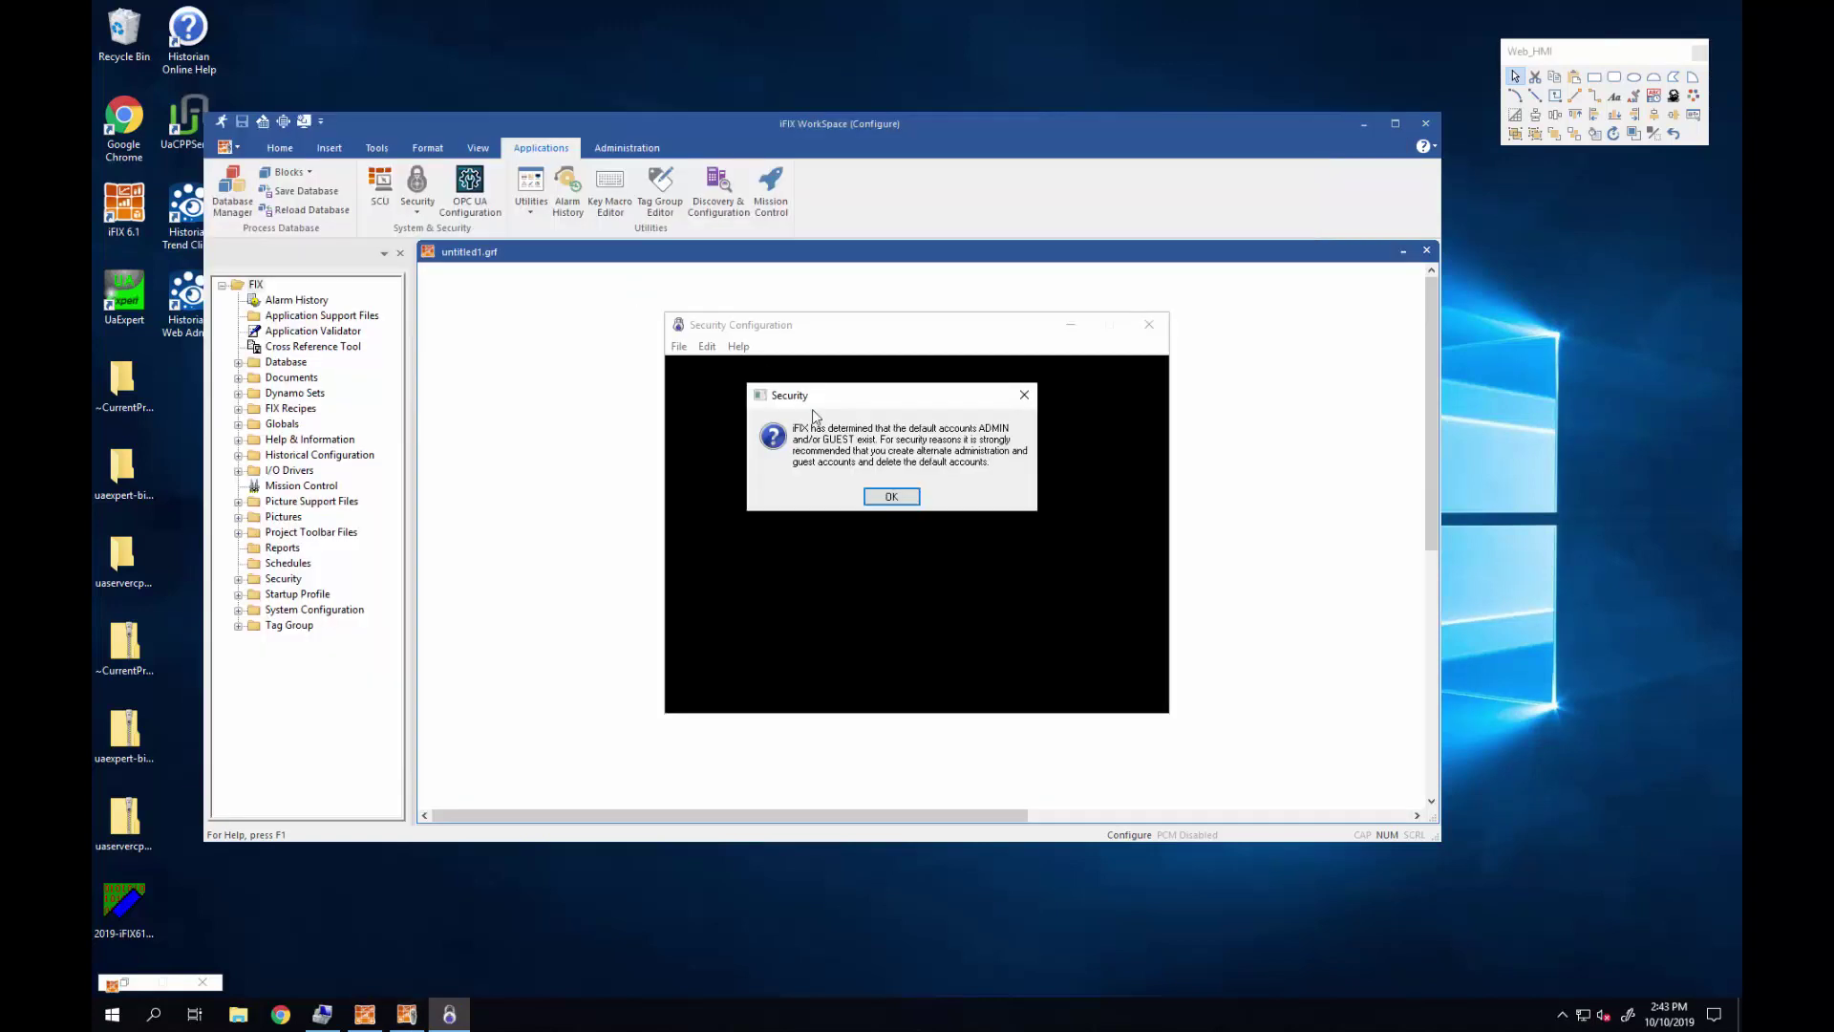
{"action": "left_click", "coordinate": [908, 499]}
{"action": "left_click", "coordinate": [707, 346]}
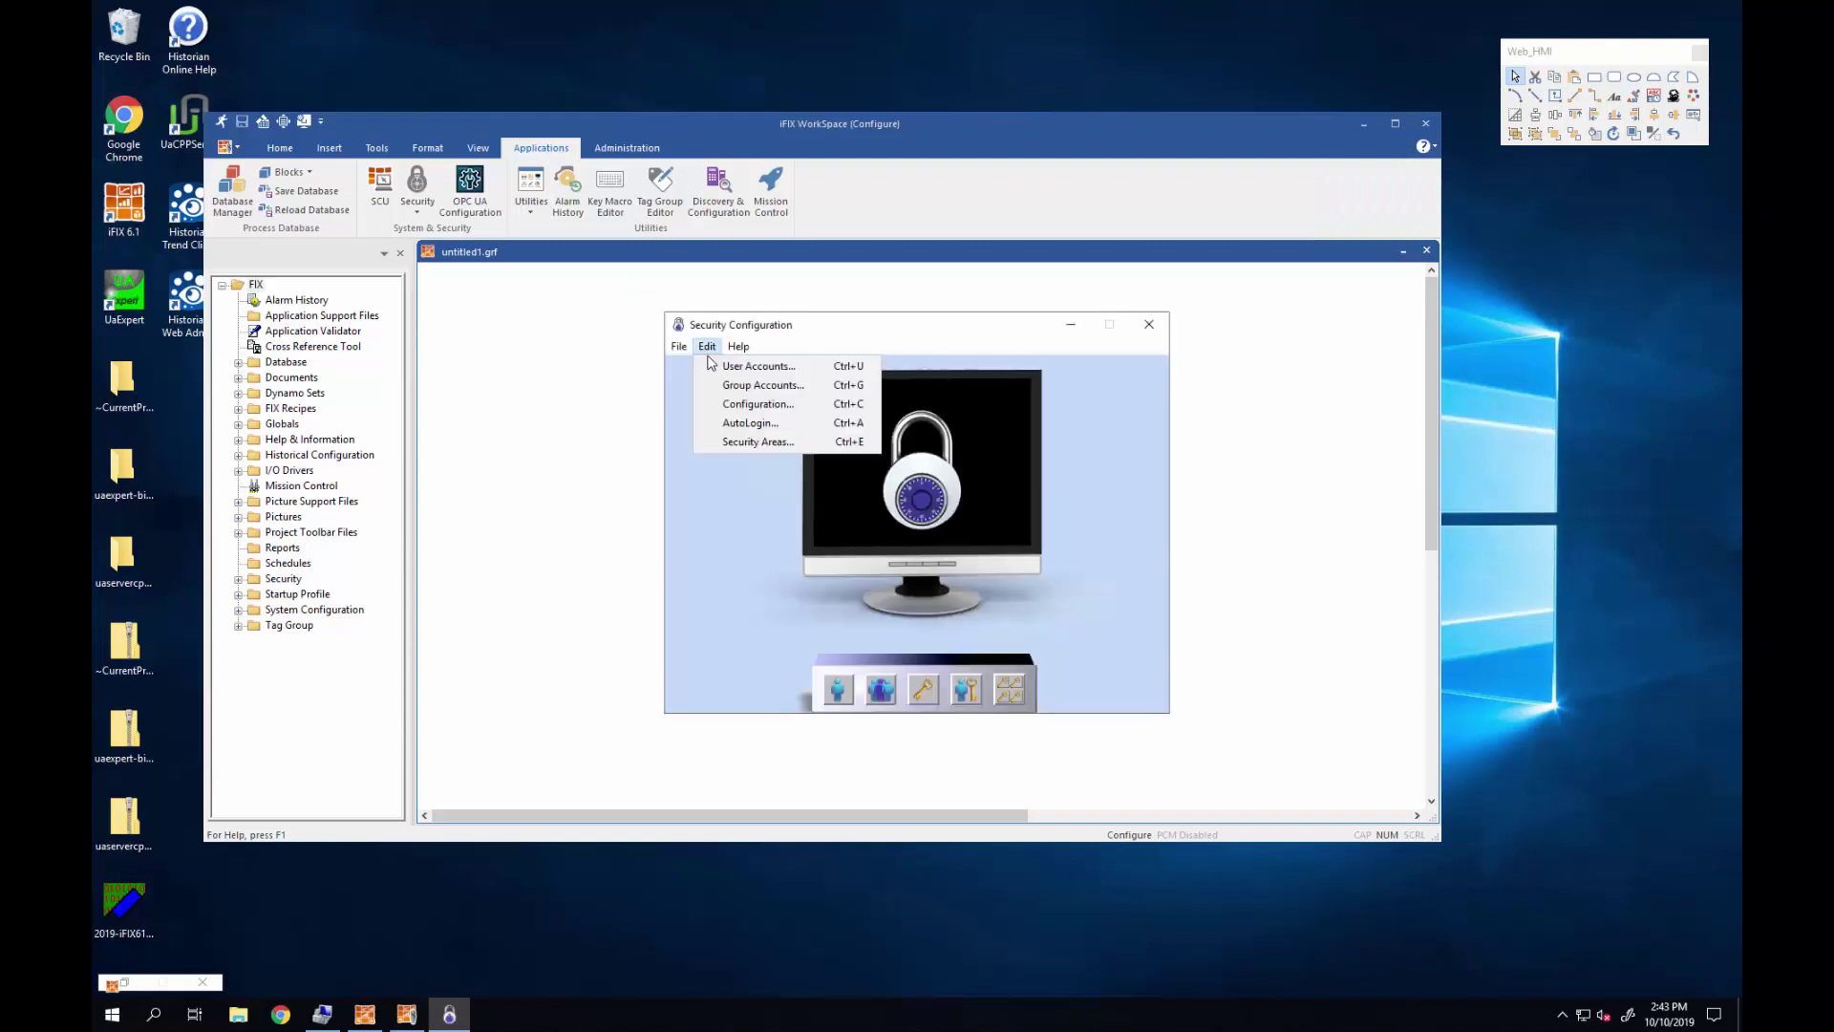
{"action": "left_click", "coordinate": [746, 430]}
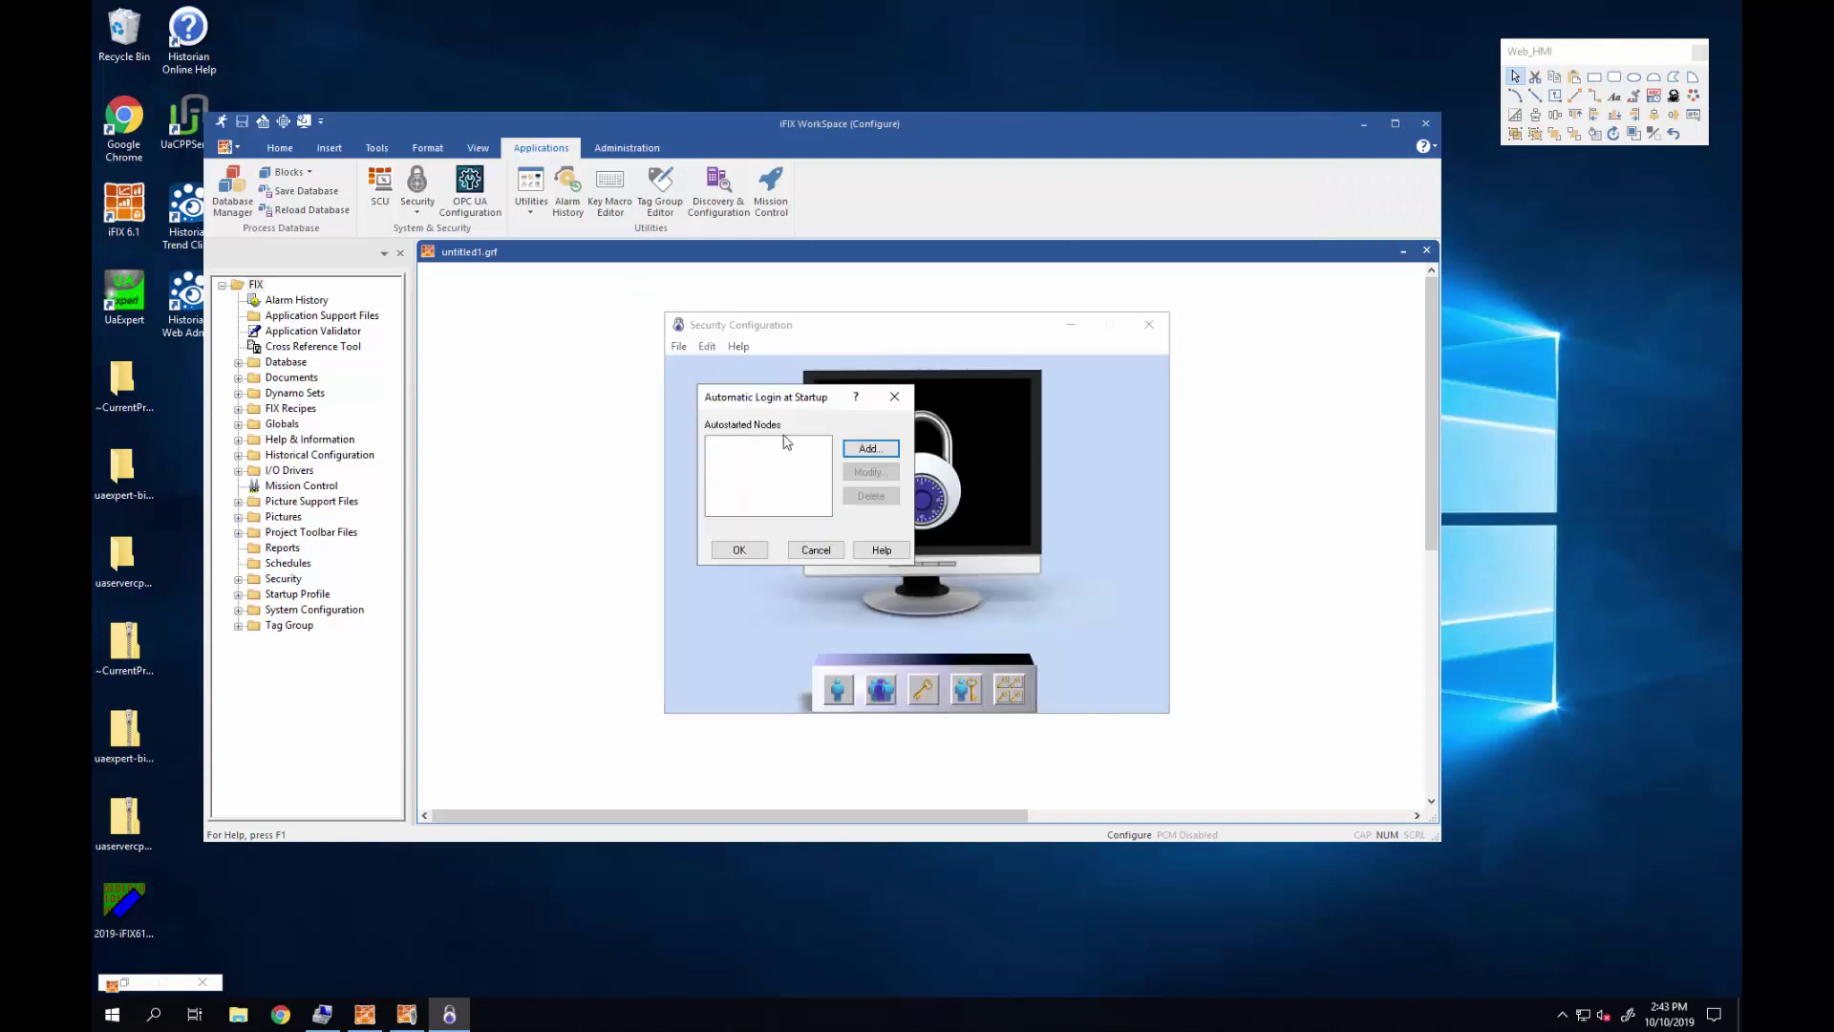
- Add auto-login node FIX with OPERATOR as both application user and system user
{"action": "left_click", "coordinate": [856, 451]}
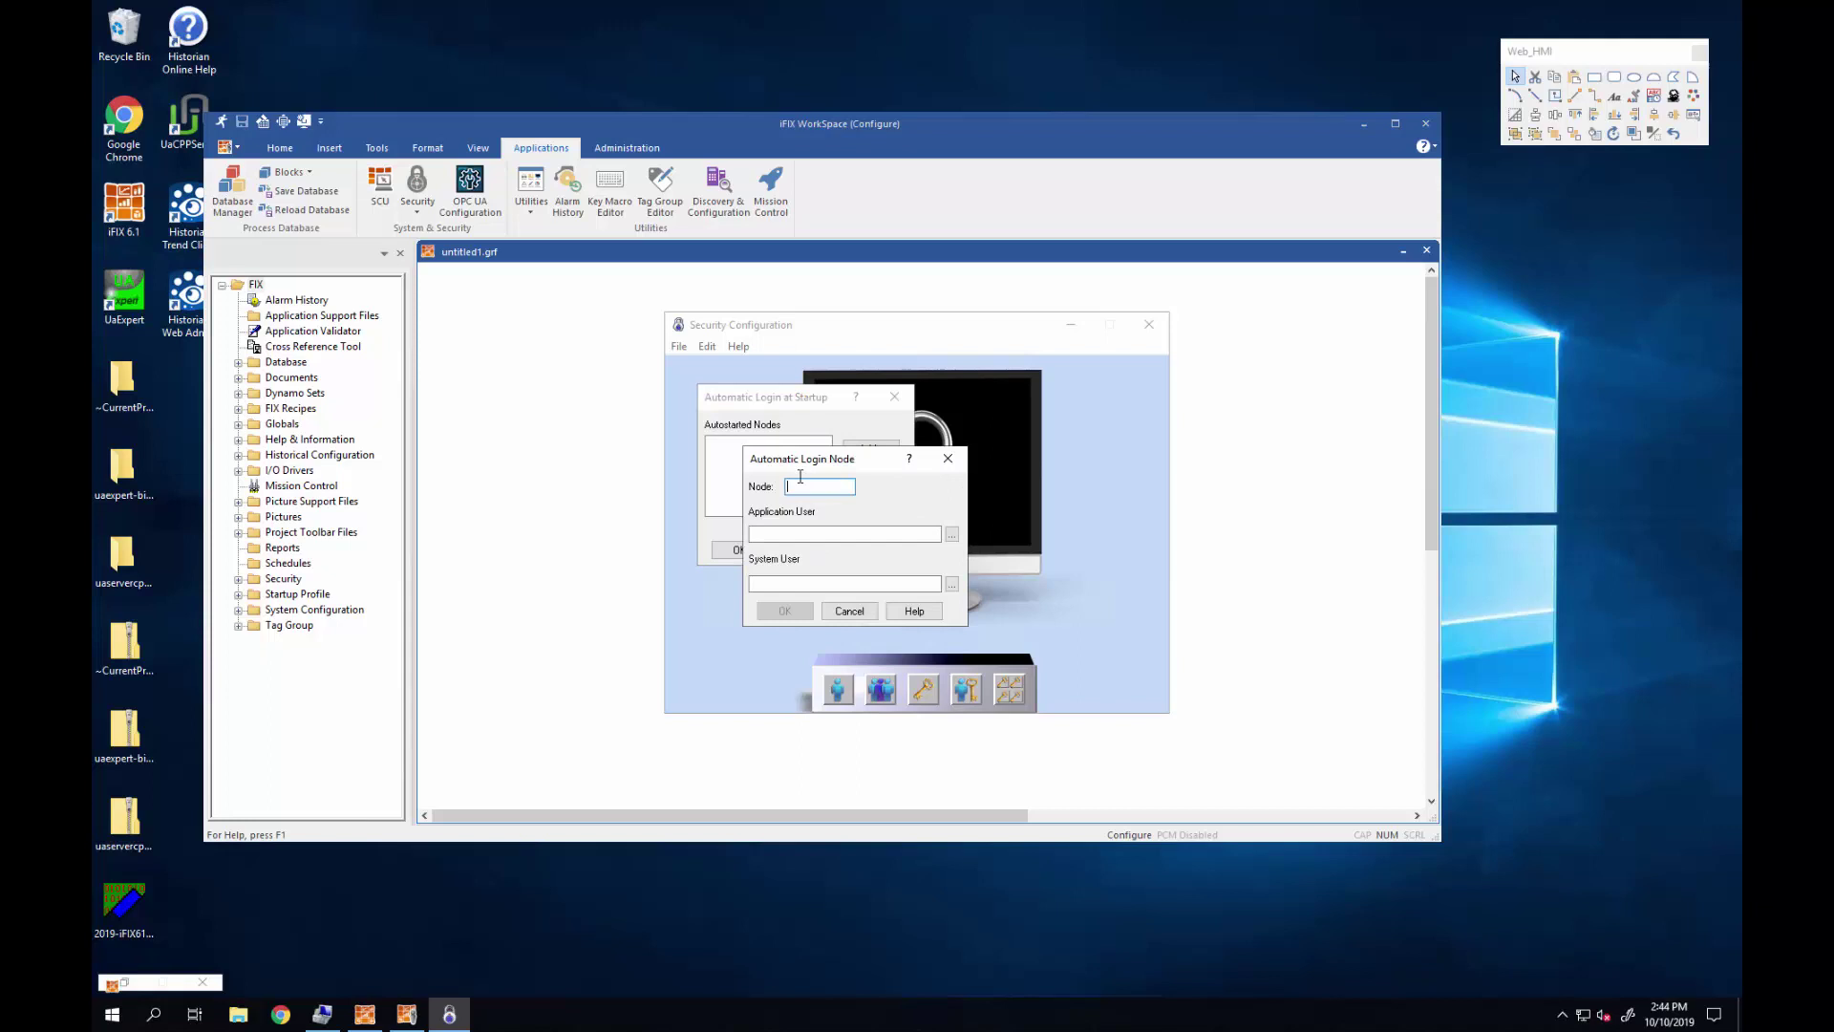
{"action": "type", "text": "FIX"}
{"action": "left_click", "coordinate": [951, 535]}
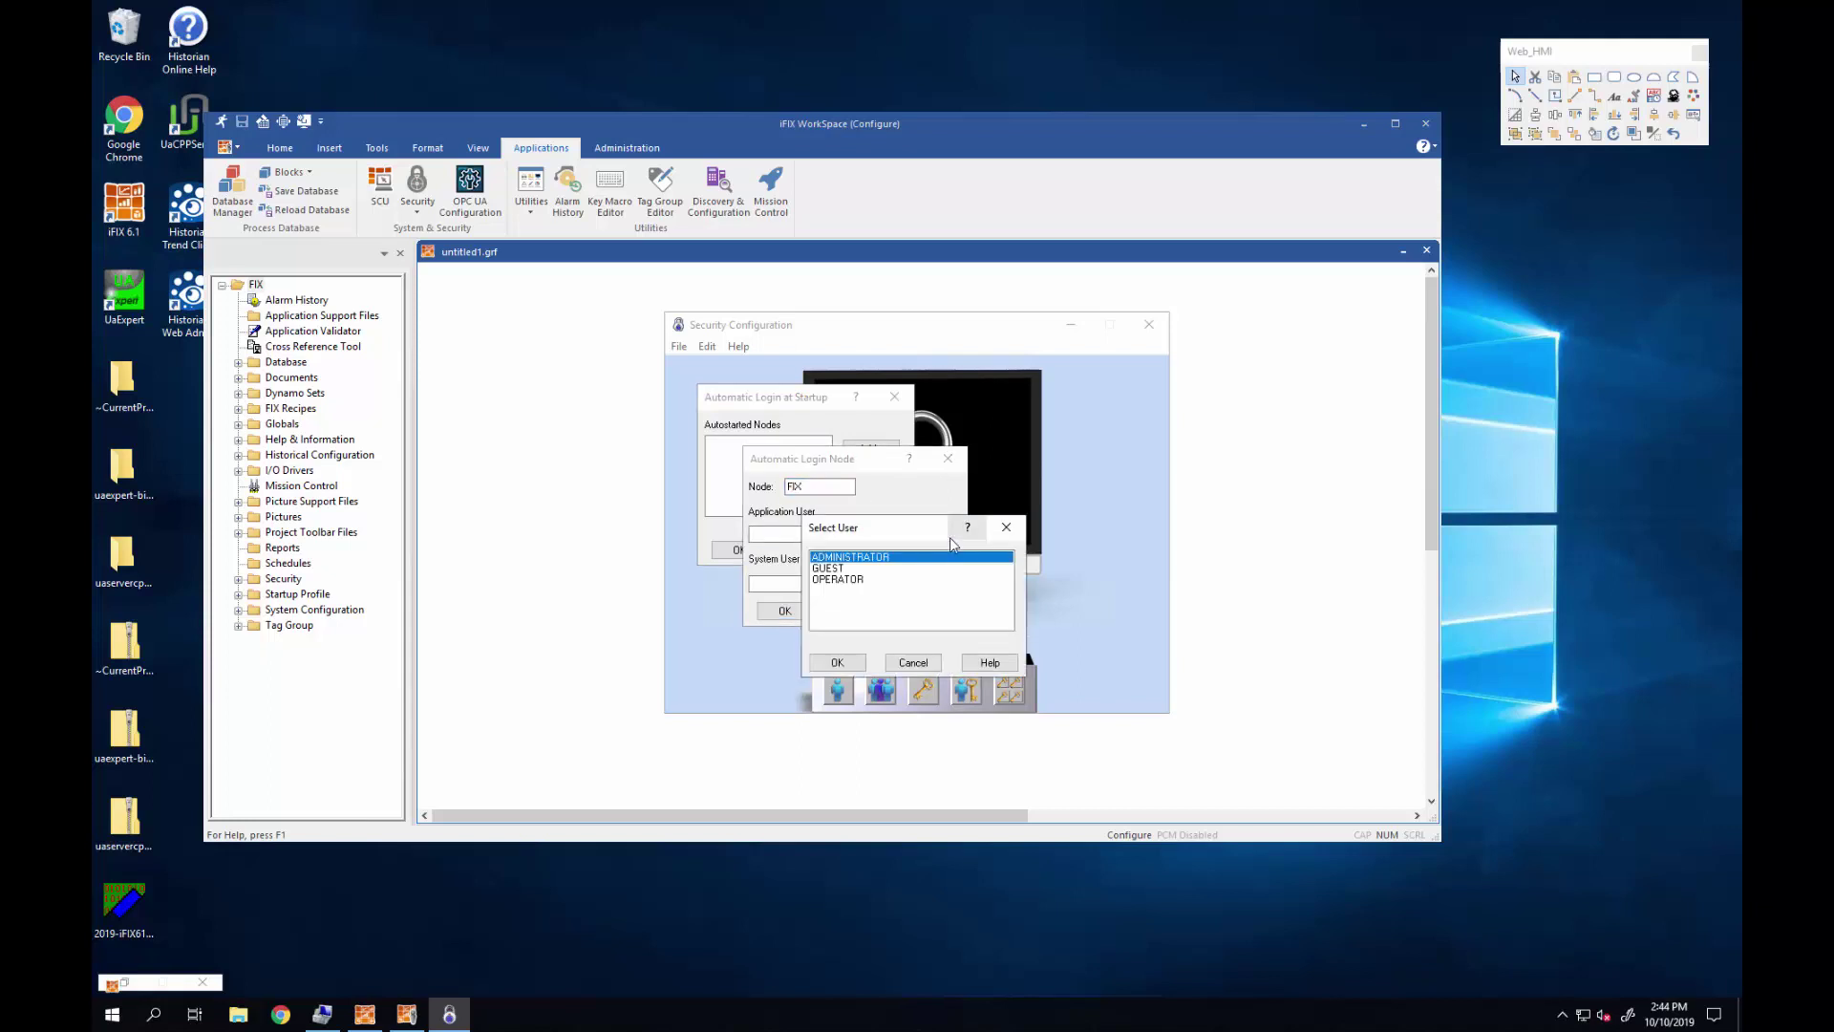
{"action": "left_click", "coordinate": [875, 580]}
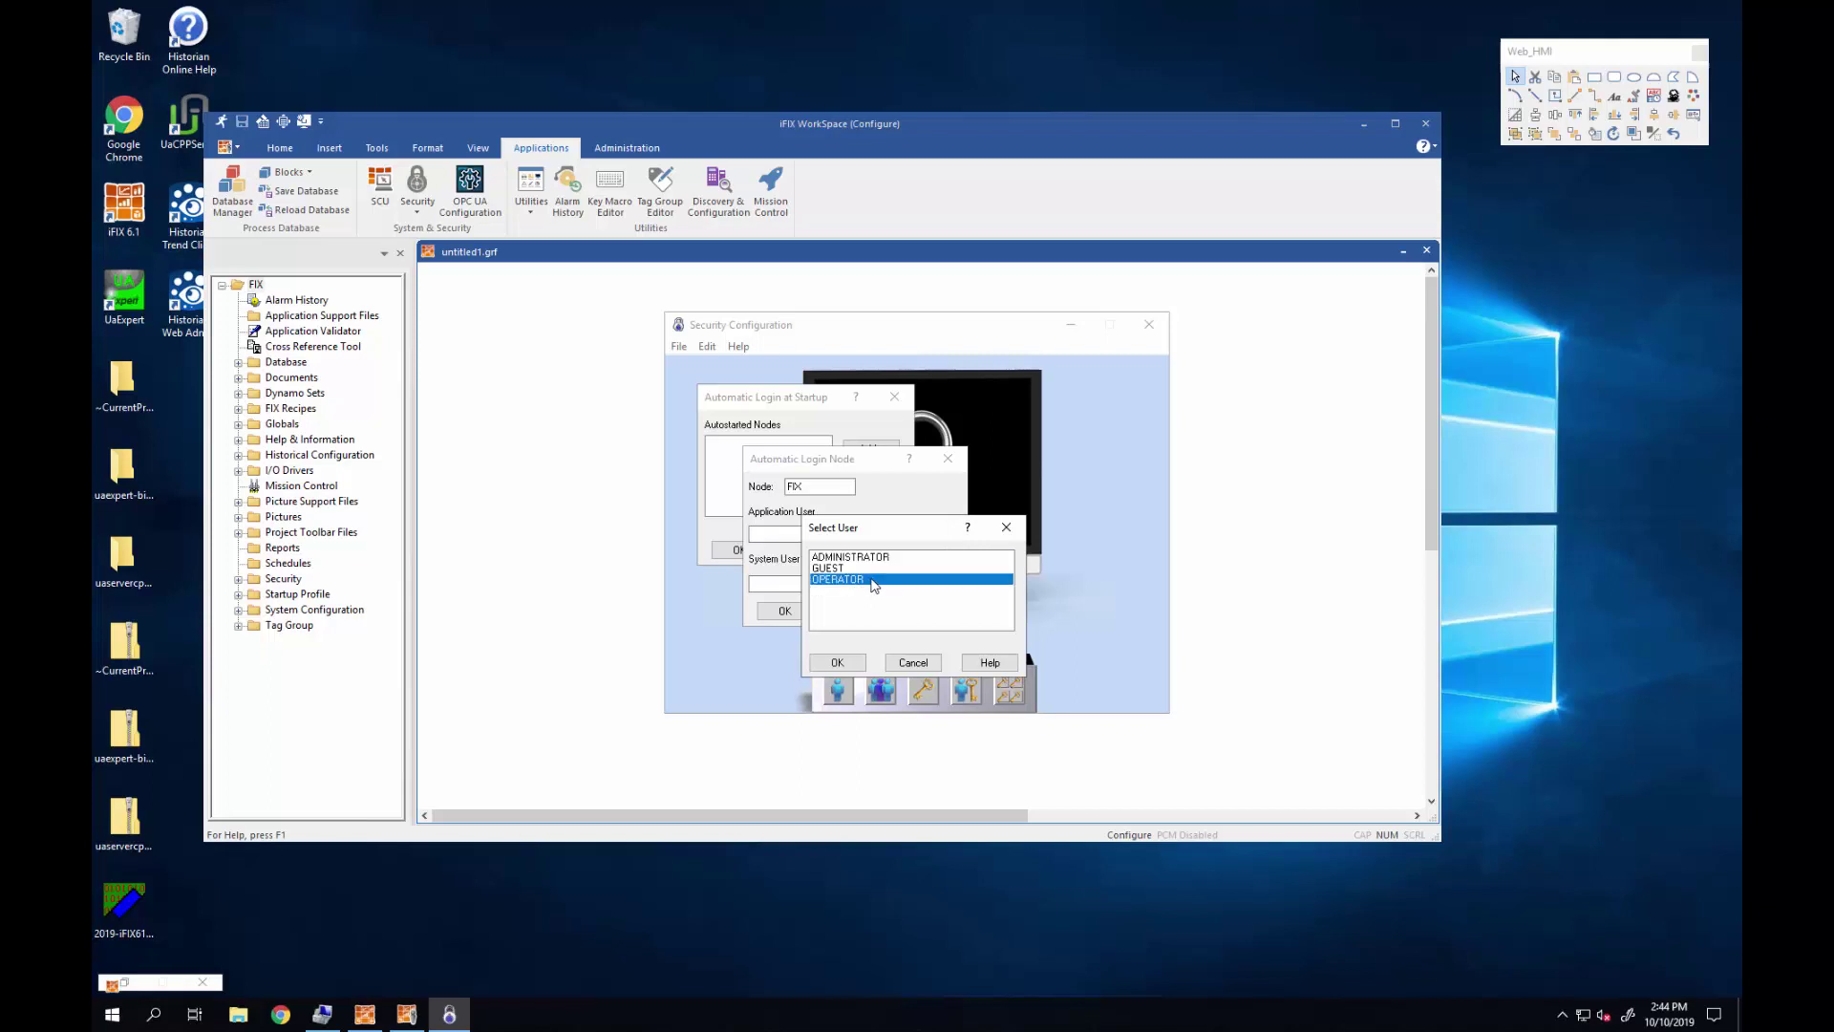
{"action": "left_click", "coordinate": [849, 659]}
{"action": "left_click", "coordinate": [952, 585]}
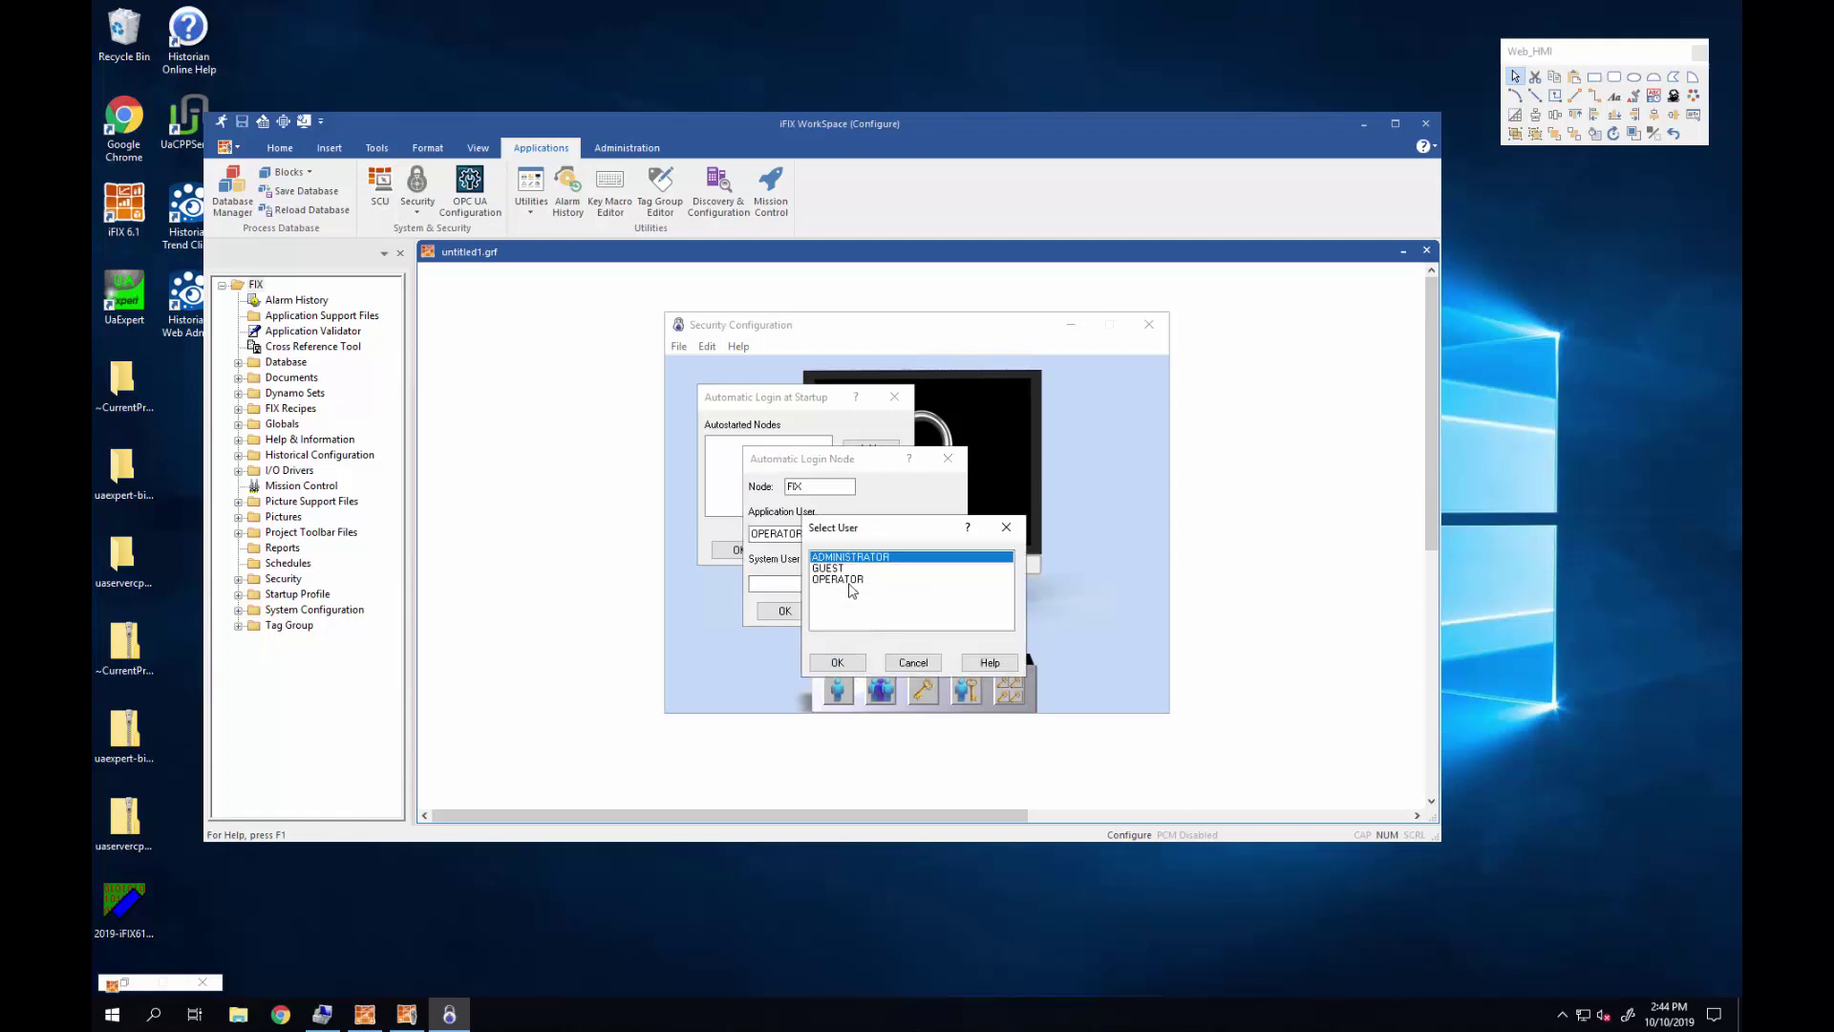
{"action": "left_click", "coordinate": [850, 580]}
{"action": "left_click", "coordinate": [837, 661]}
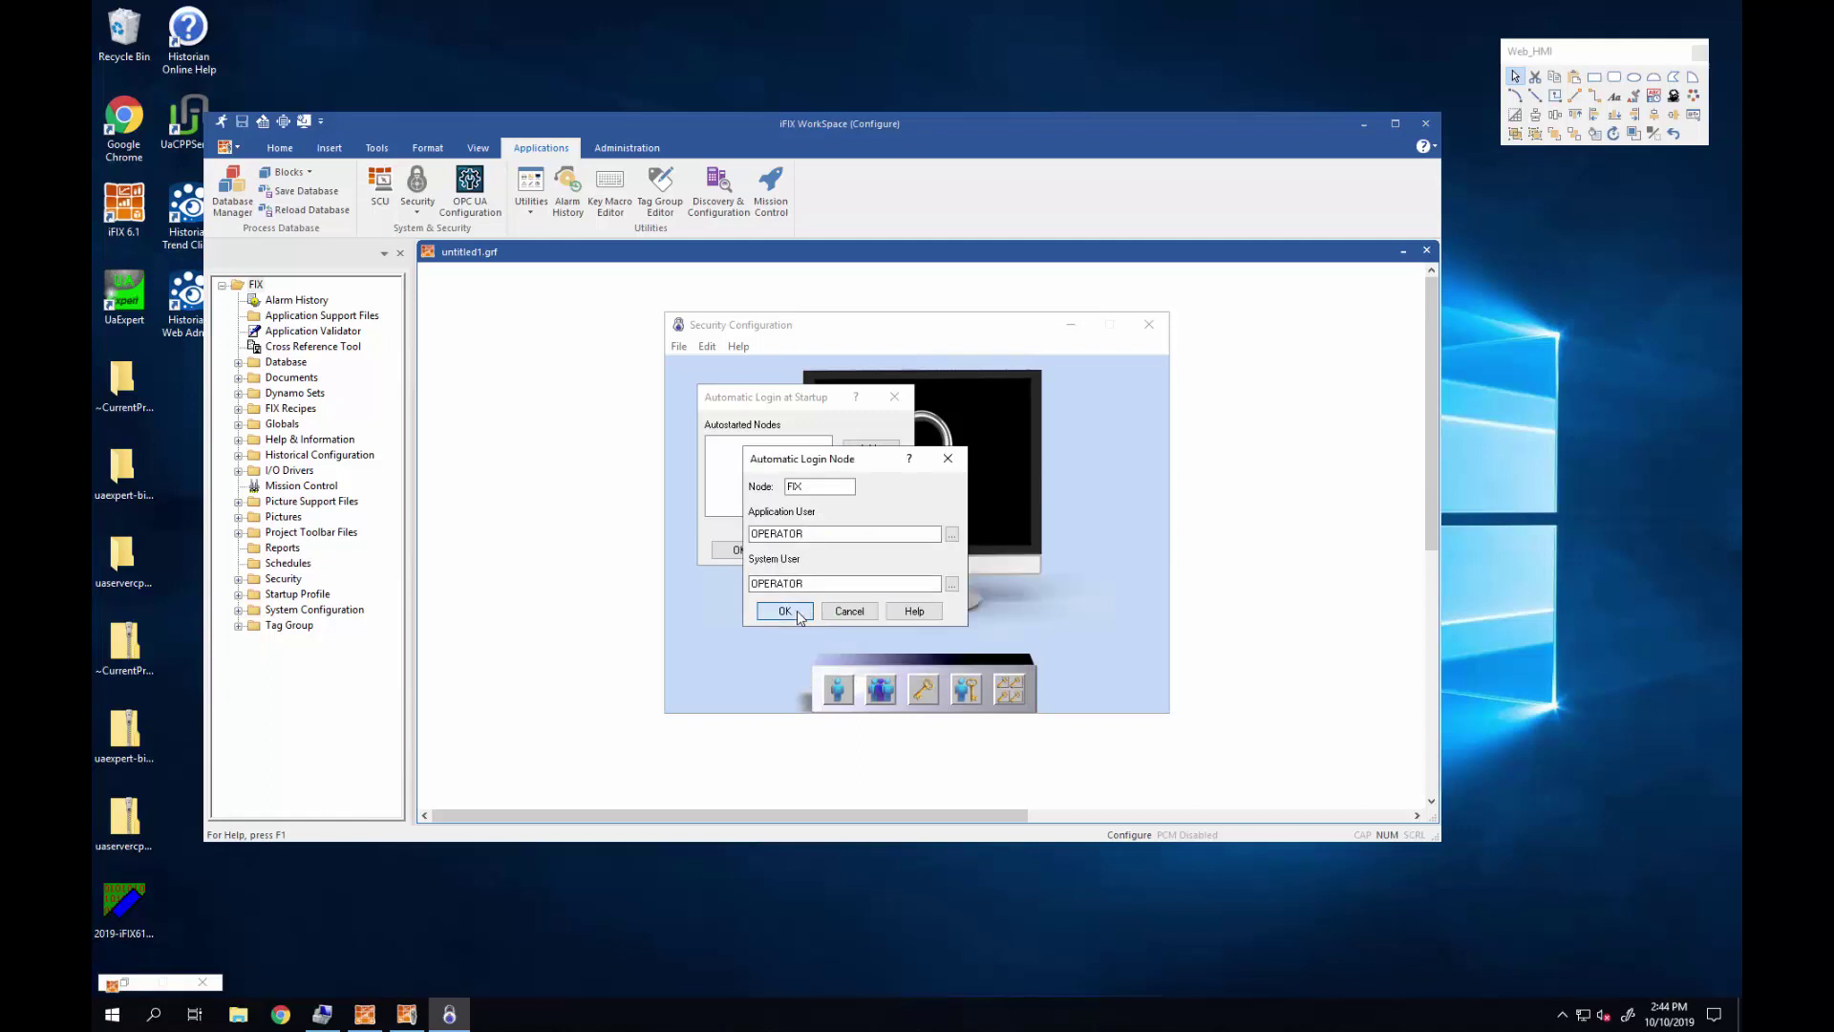
{"action": "left_click", "coordinate": [801, 615]}
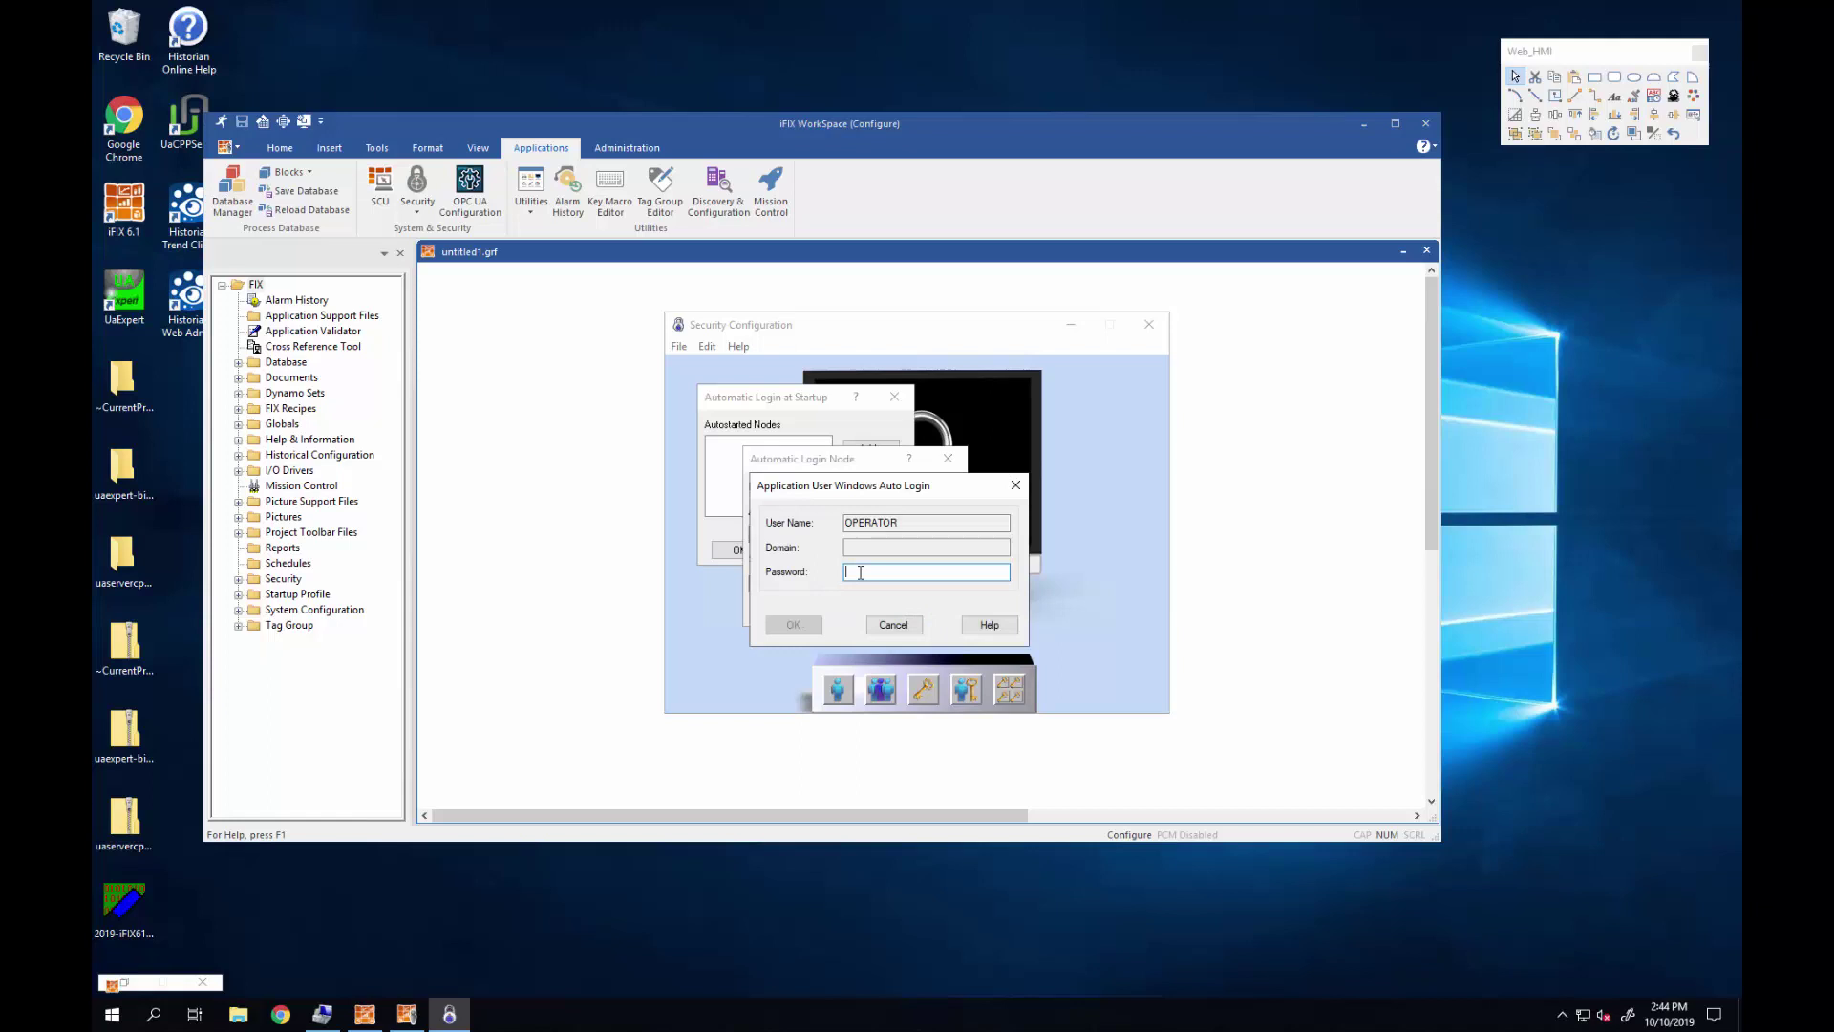
- Enter the OPERATOR Windows password, accept the node list, then save and close Security Configuration
{"action": "type", "text": "••••••••••"}
{"action": "key", "text": "Return"}
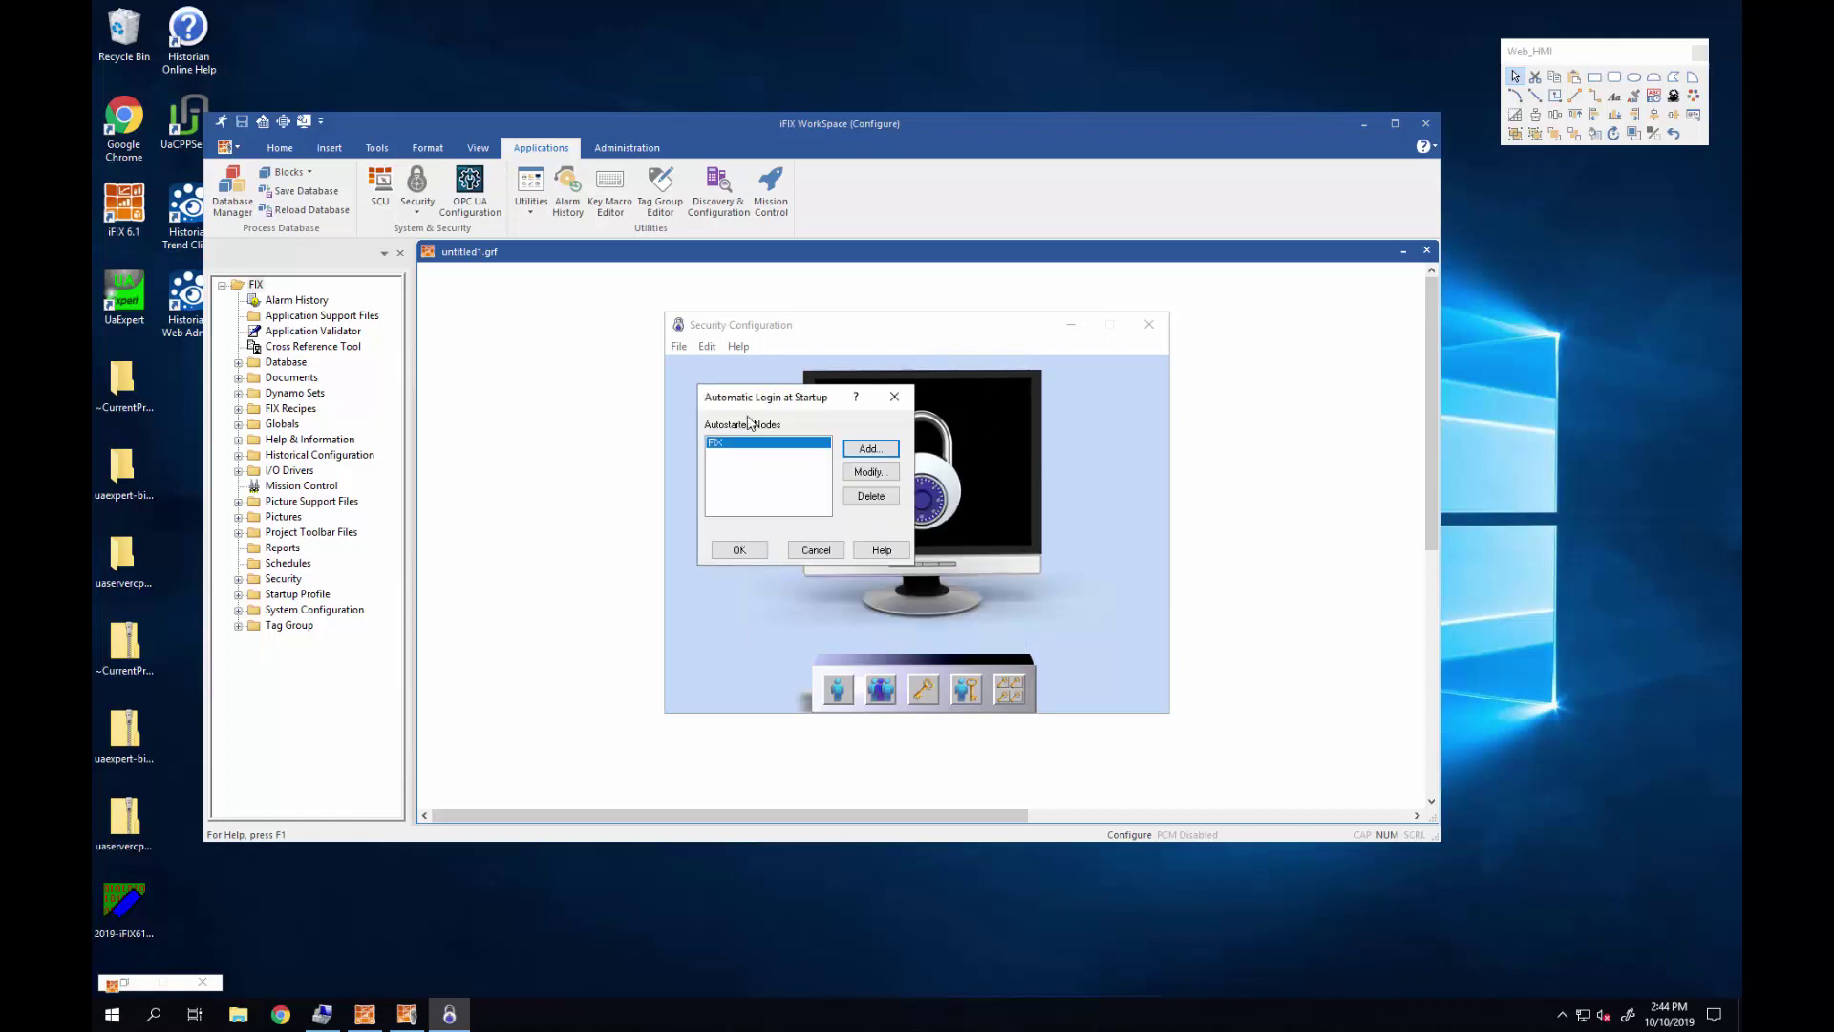
{"action": "left_click", "coordinate": [736, 551]}
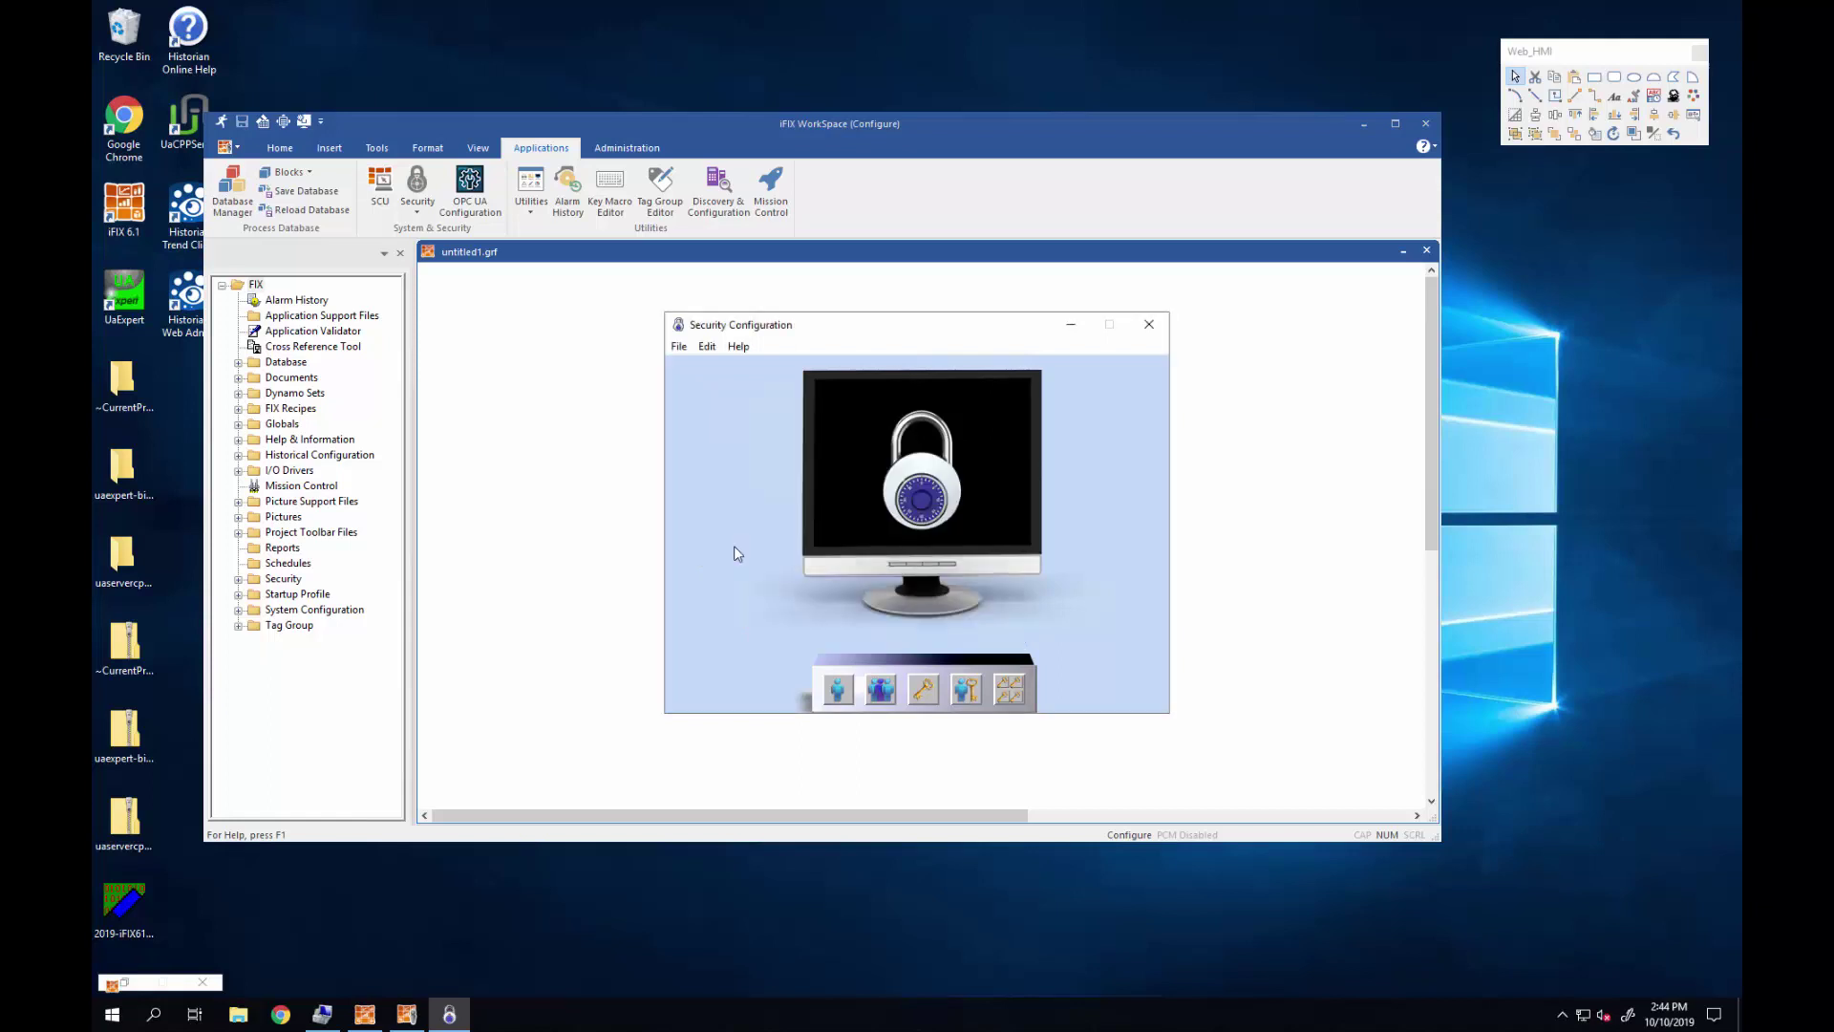
{"action": "left_click", "coordinate": [678, 346]}
{"action": "left_click", "coordinate": [705, 385]}
{"action": "left_click", "coordinate": [1149, 326]}
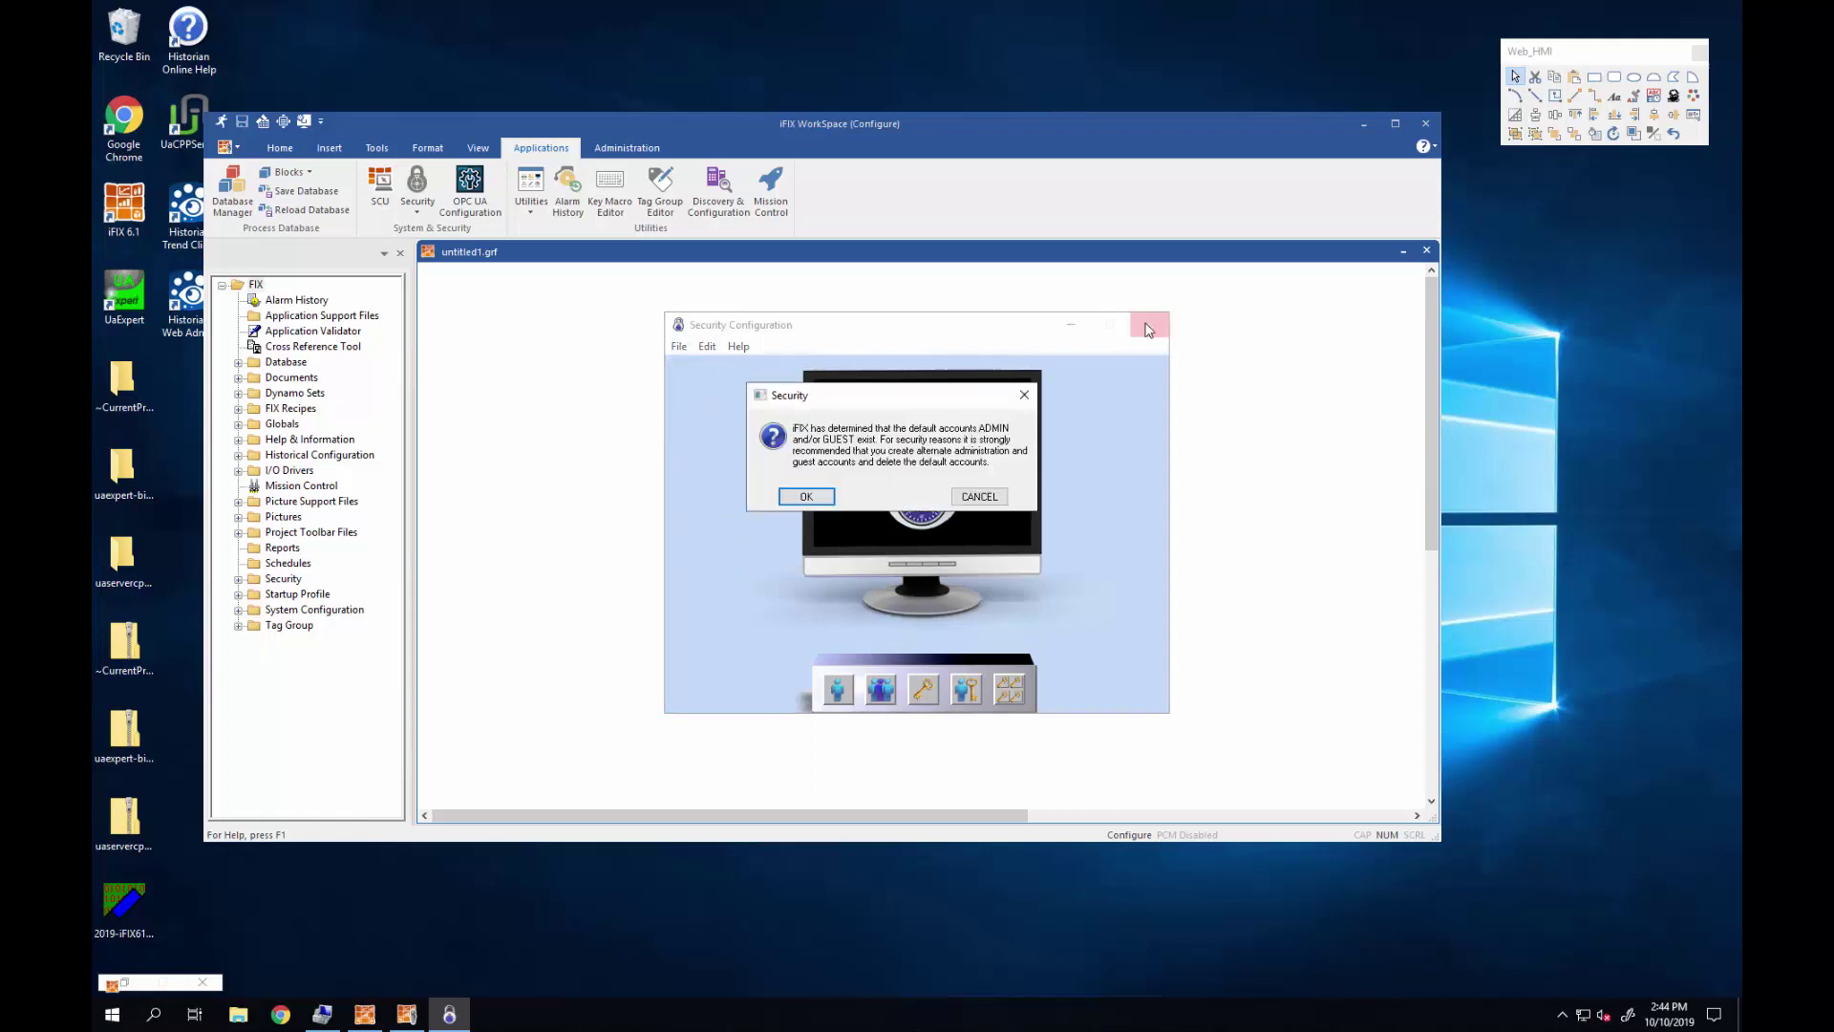
- Acknowledge the default-accounts warning and shut down iFIX from the iFIX Startup window
{"action": "left_click", "coordinate": [808, 498]}
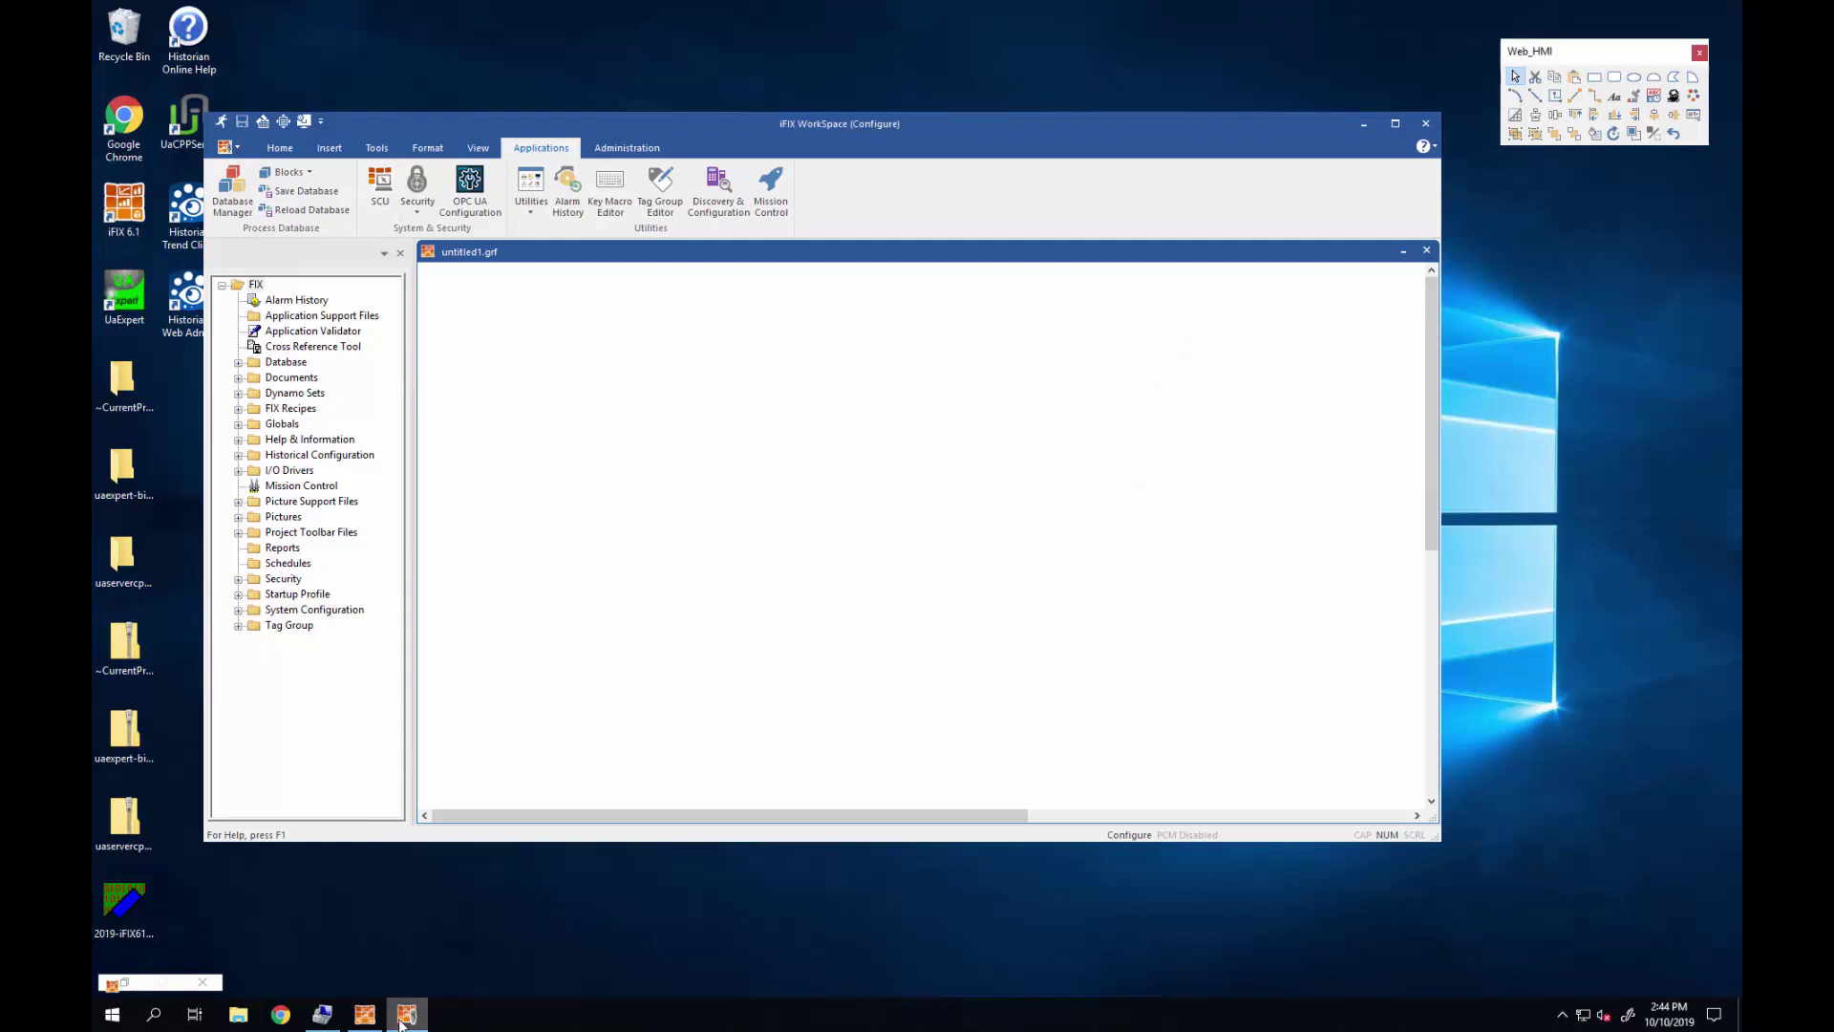
{"action": "left_click", "coordinate": [364, 1014]}
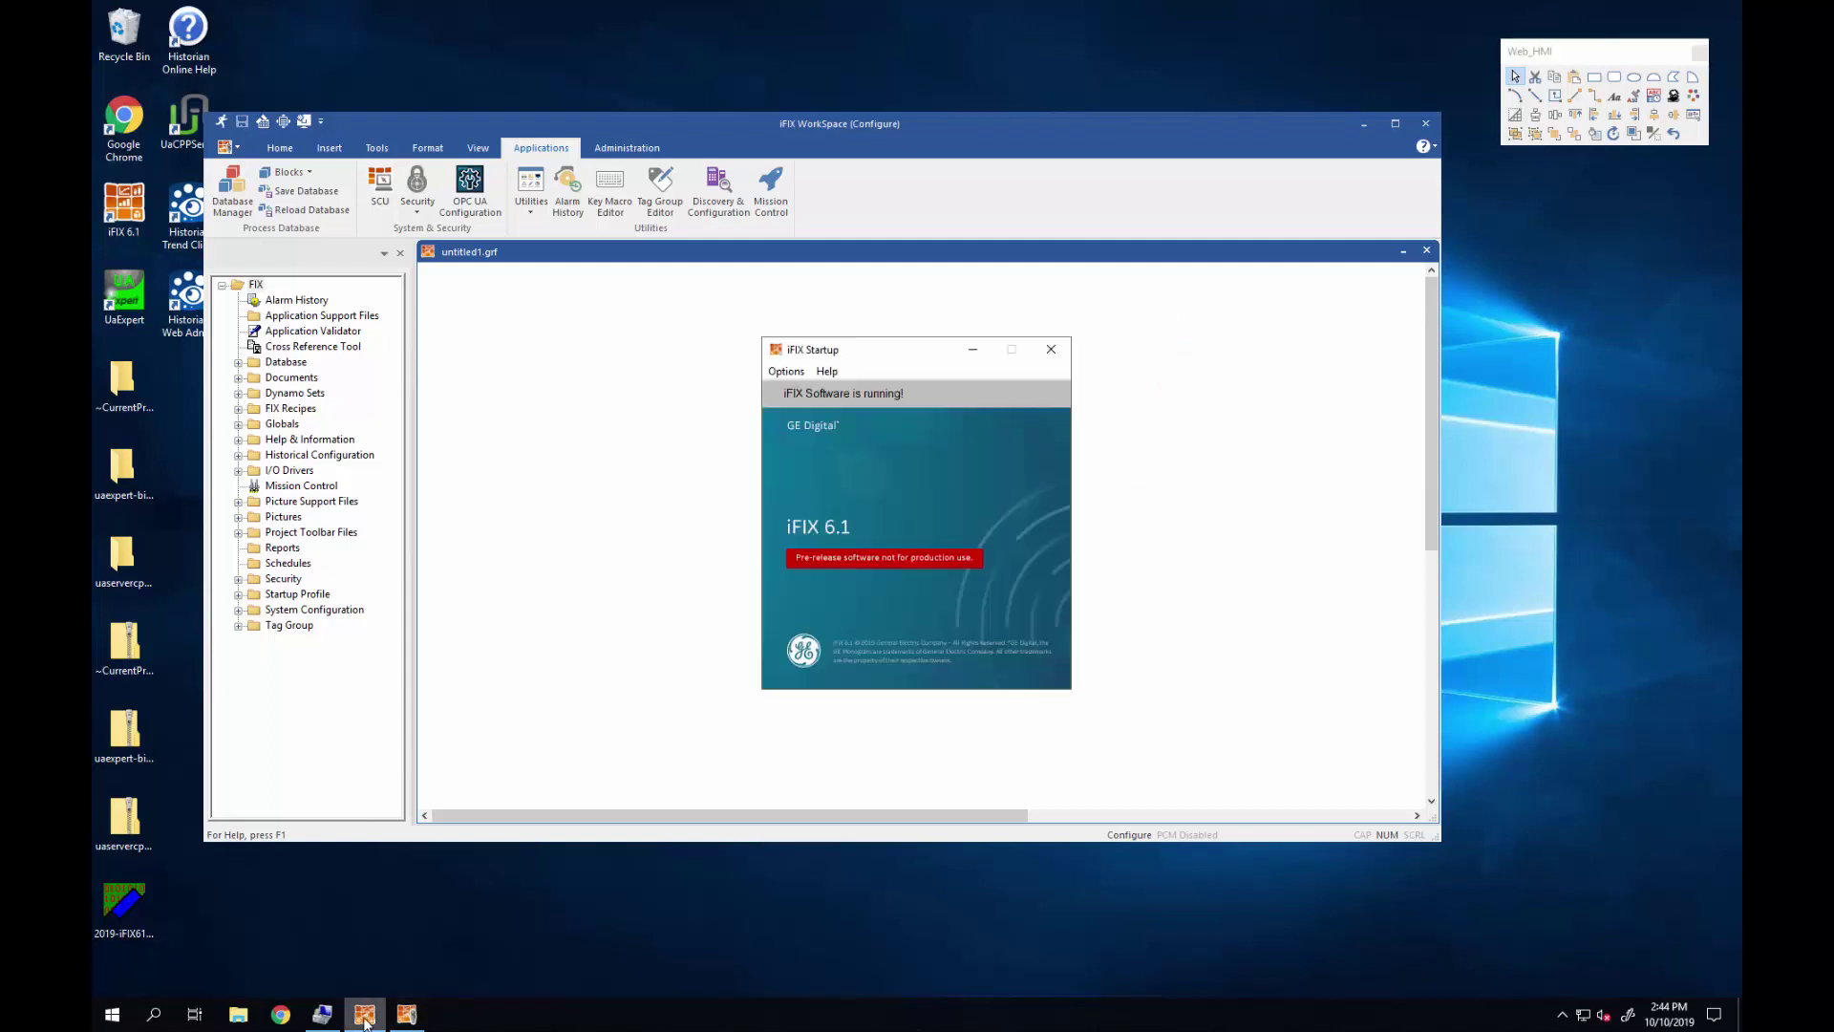
{"action": "left_click", "coordinate": [1051, 349]}
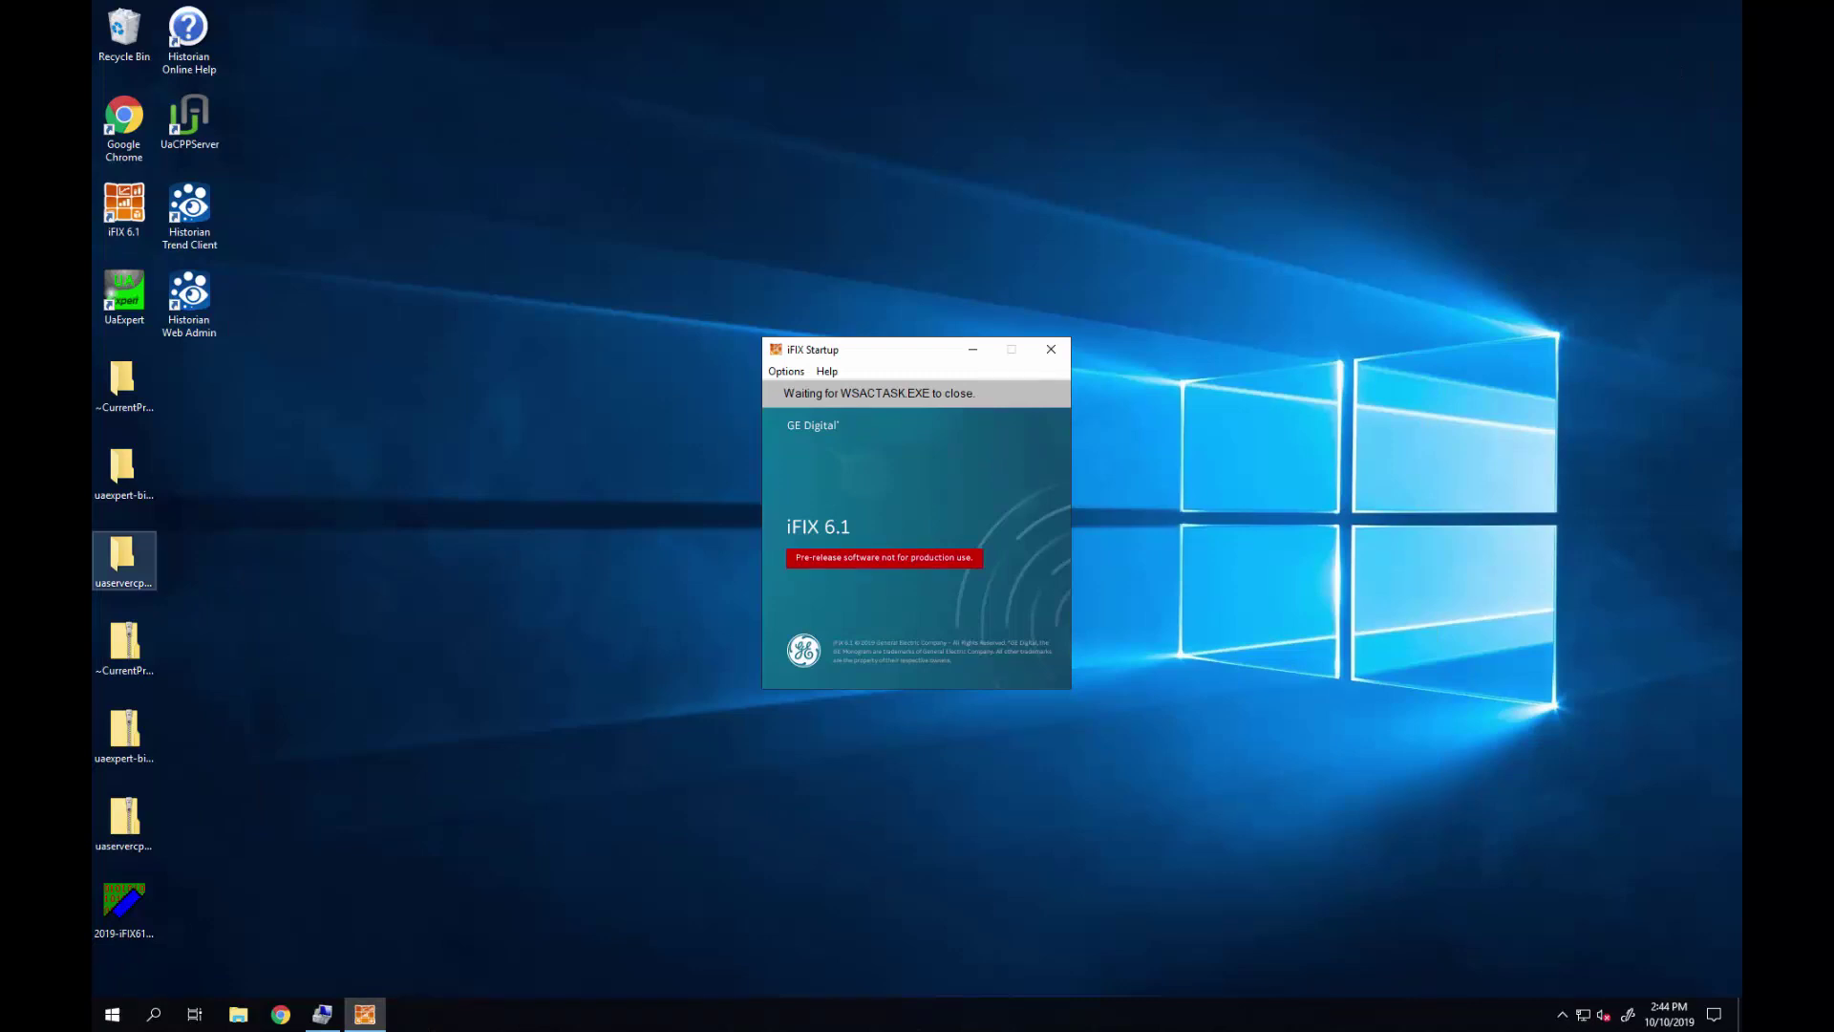
- Sign out of Windows from the Start button's Shut down or sign out menu
{"action": "right_click", "coordinate": [111, 1016]}
{"action": "mouse_move", "coordinate": [260, 965]}
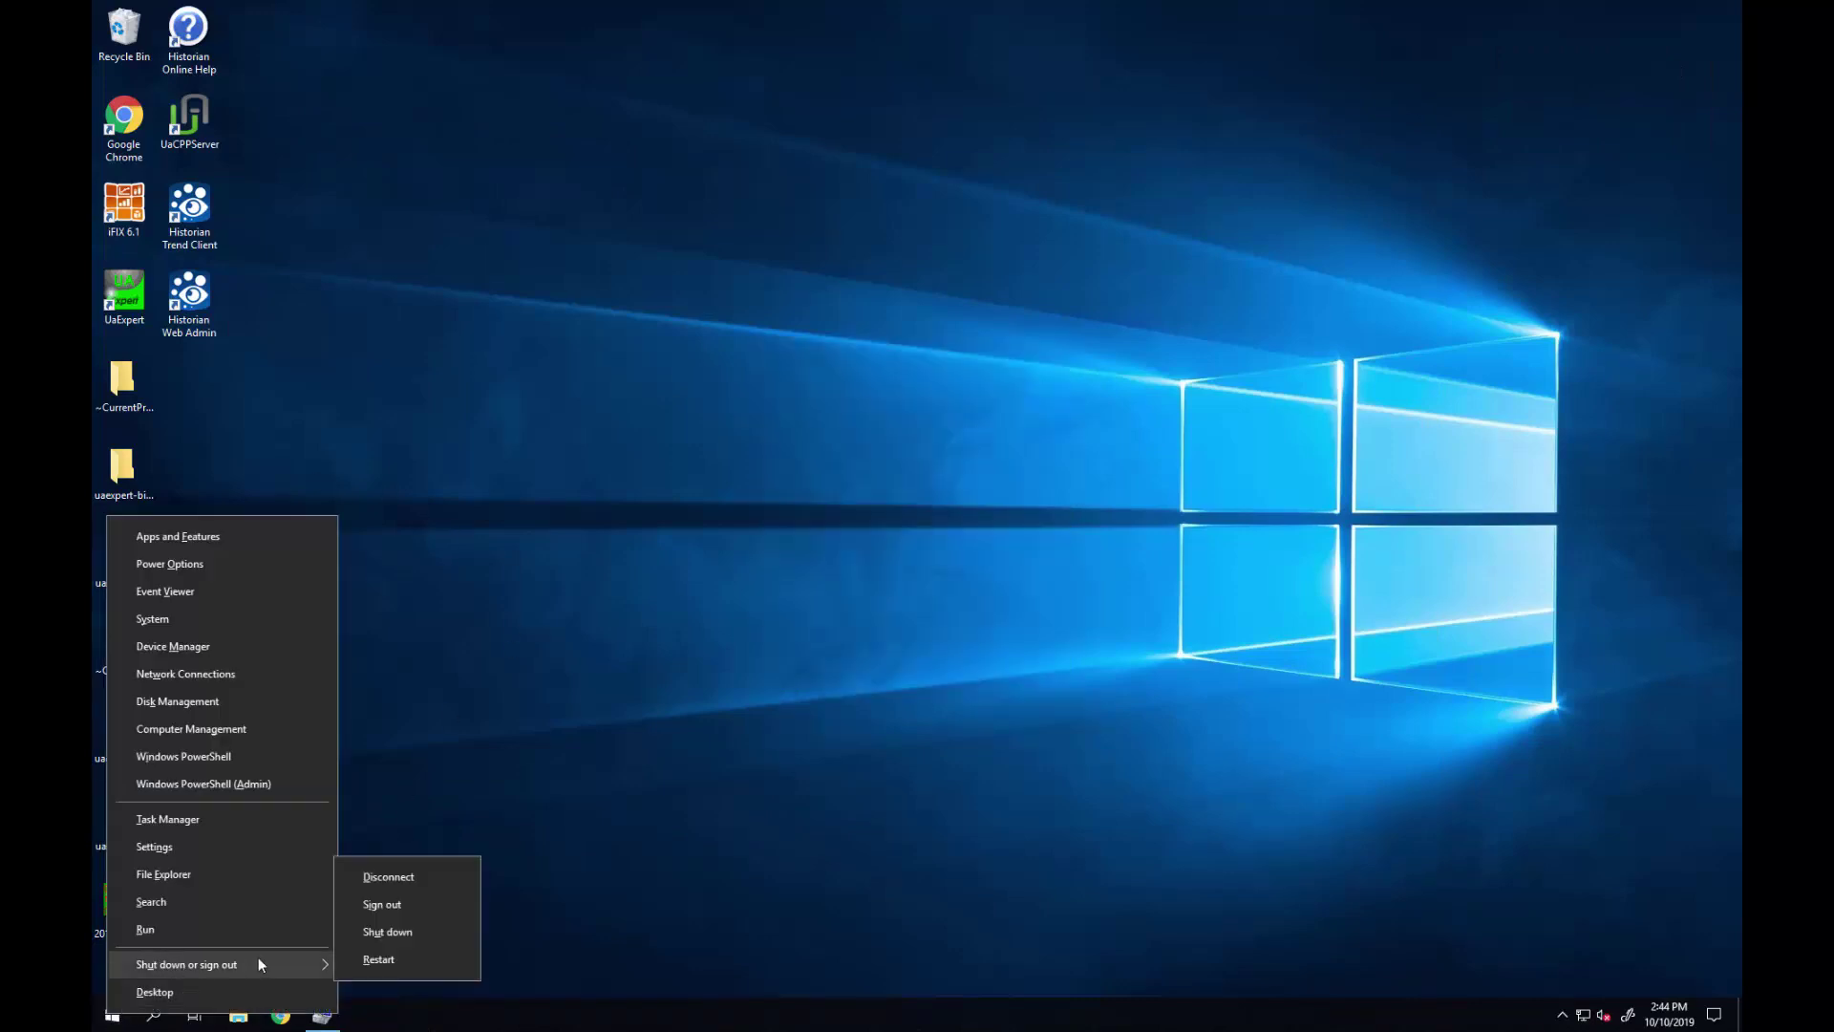
{"action": "left_click", "coordinate": [396, 904]}
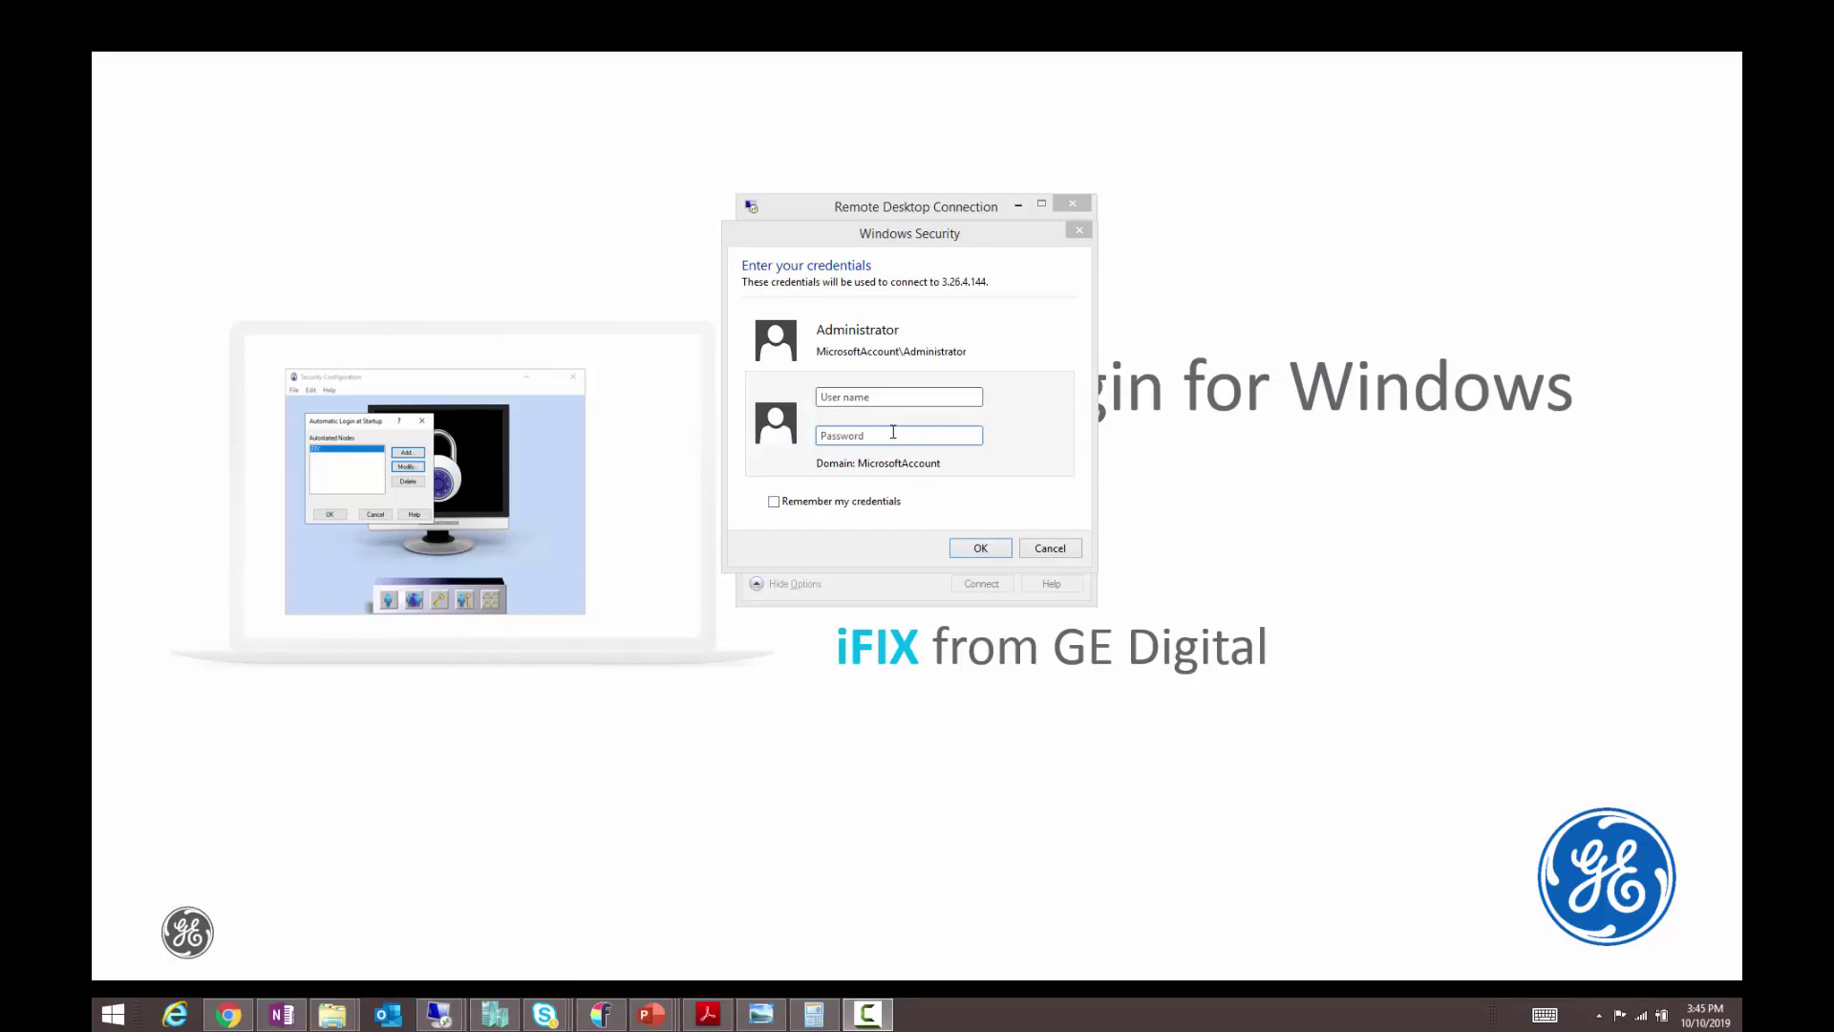
- Sign in to the remote session at 3.26.4.144 with the operator account's user name and password
{"action": "left_click", "coordinate": [880, 396]}
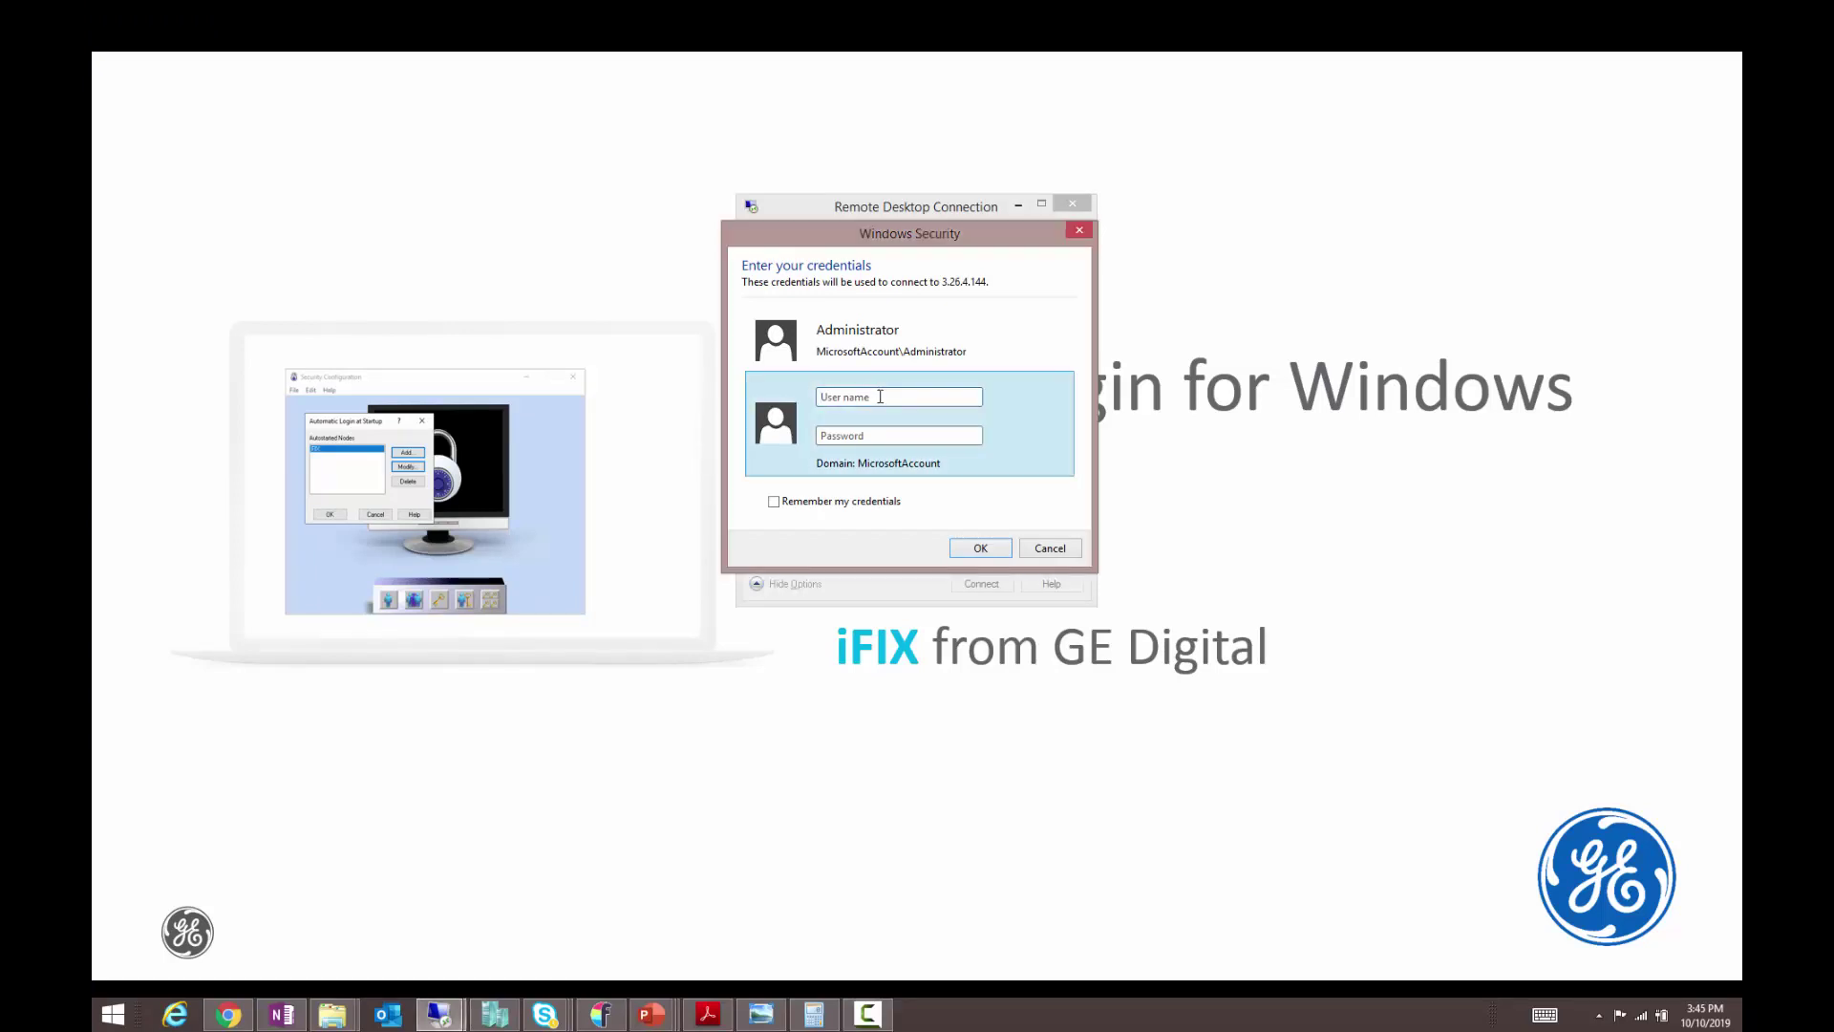
{"action": "type", "text": "Oope"}
{"action": "type", "text": "Operator"}
{"action": "key", "text": "Tab"}
{"action": "type", "text": "*********"}
{"action": "left_click", "coordinate": [982, 548]}
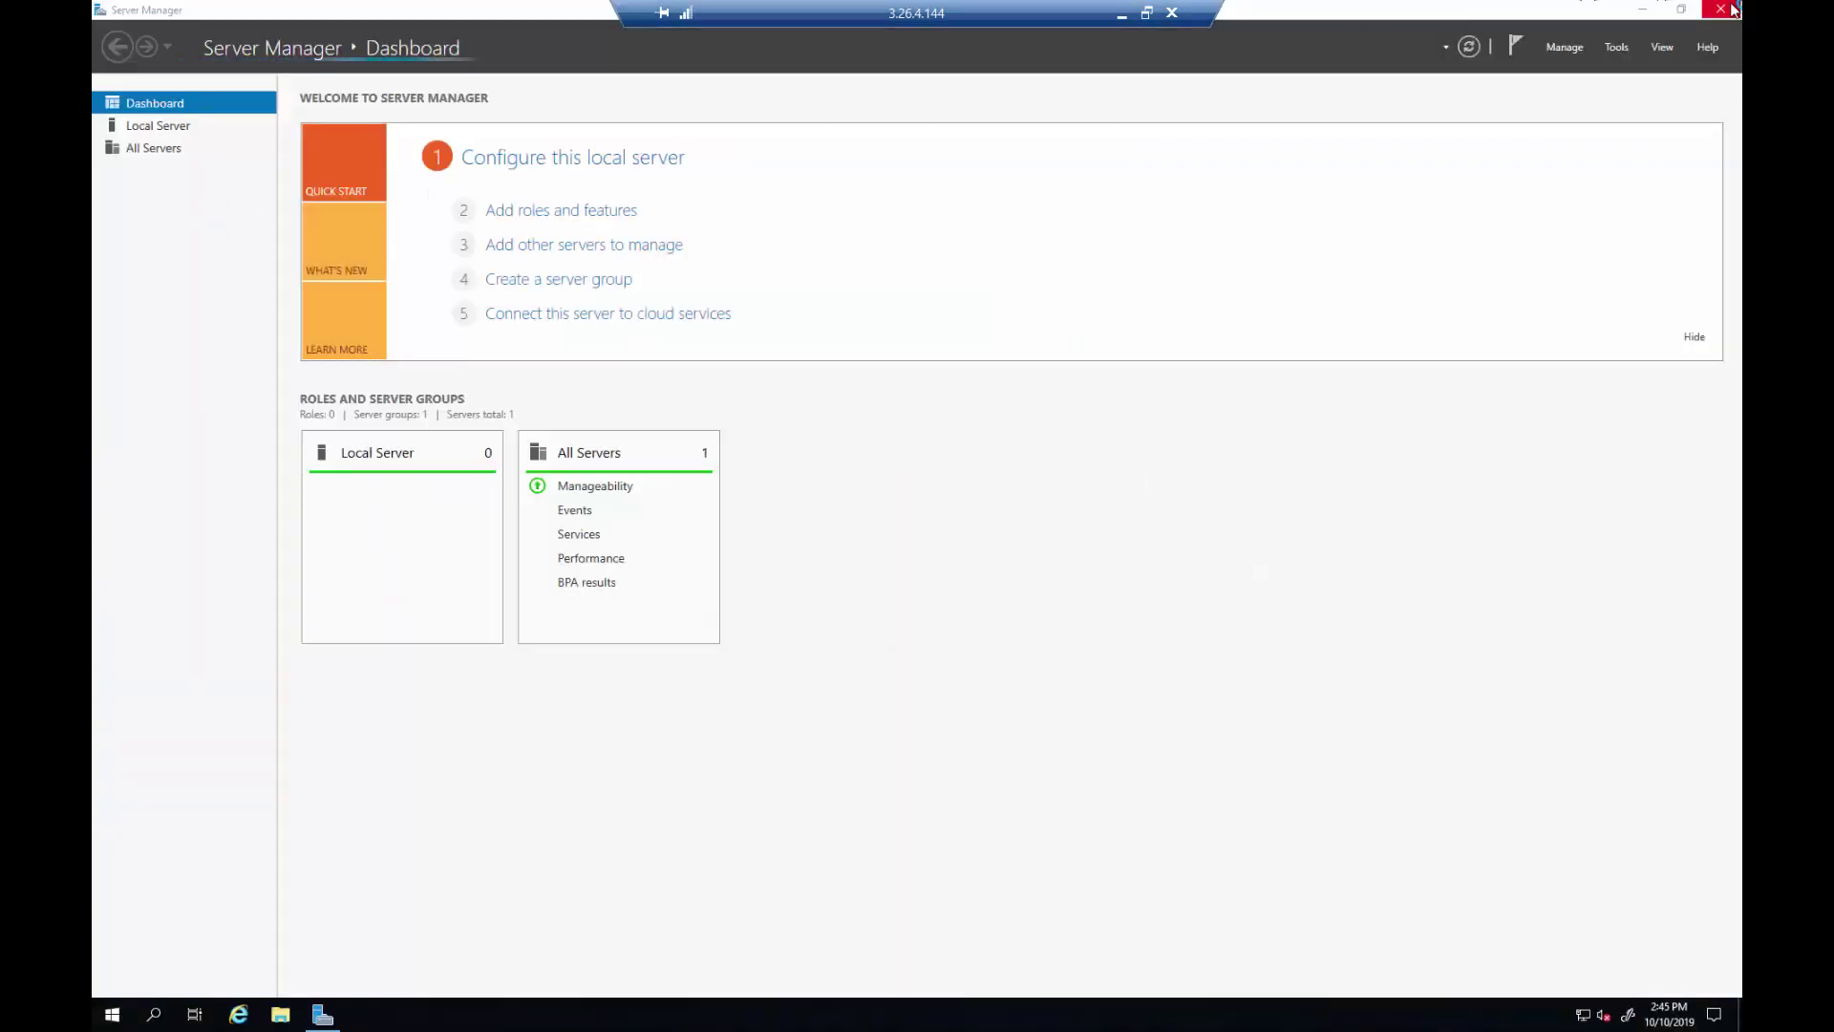
- Close Server Manager and launch iFIX 6.1 with elevated rights, starting it without a login prompt
{"action": "left_click", "coordinate": [1725, 9]}
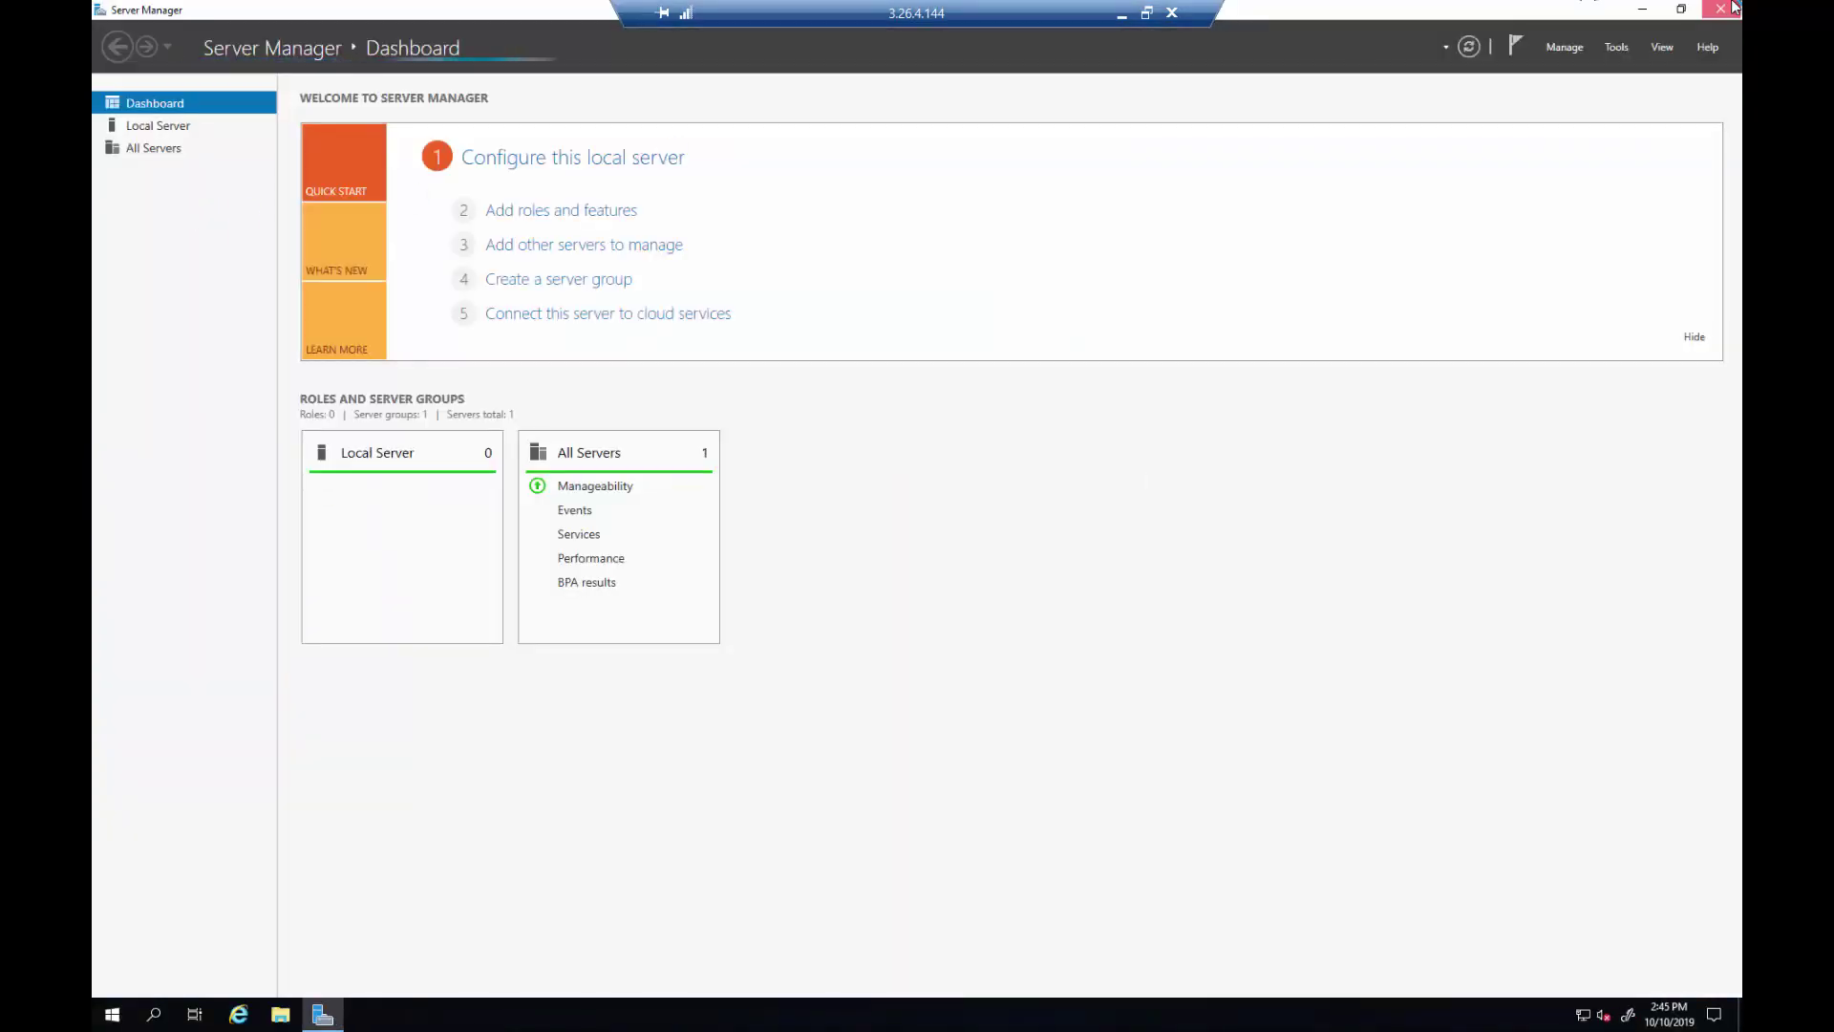
{"action": "double_click", "coordinate": [126, 473]}
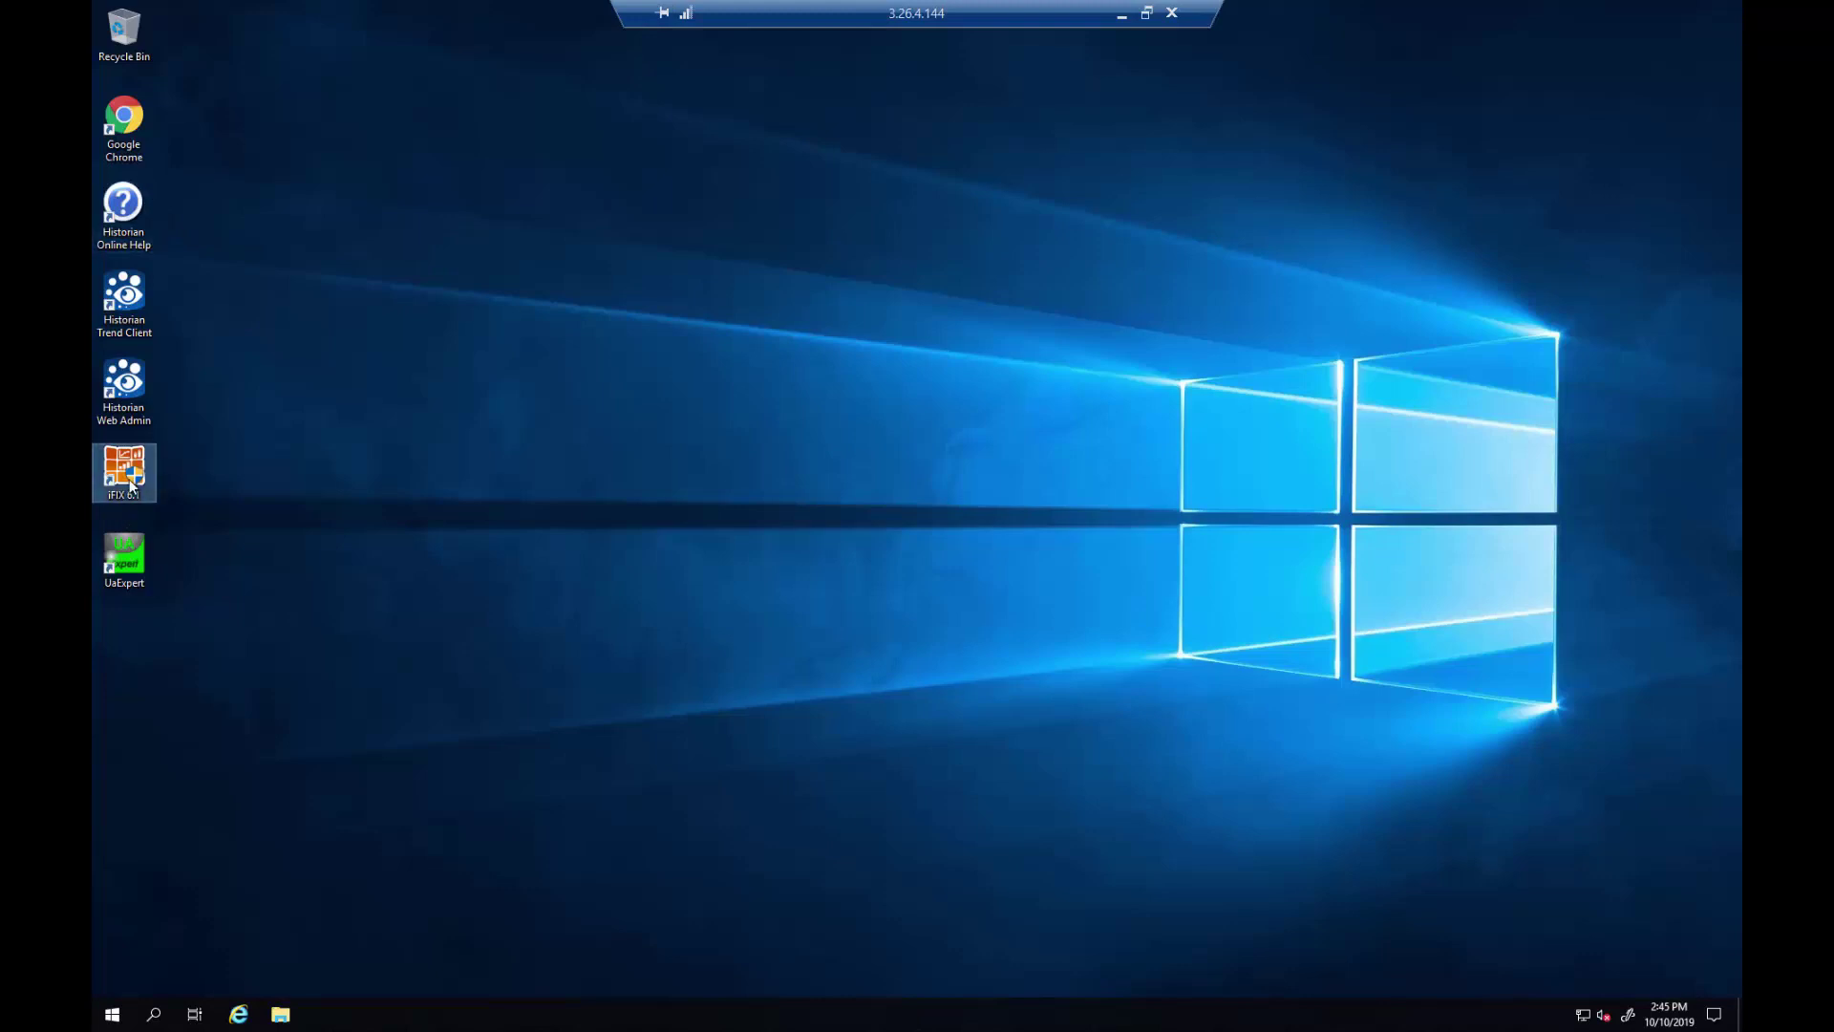
{"action": "left_click", "coordinate": [833, 624]}
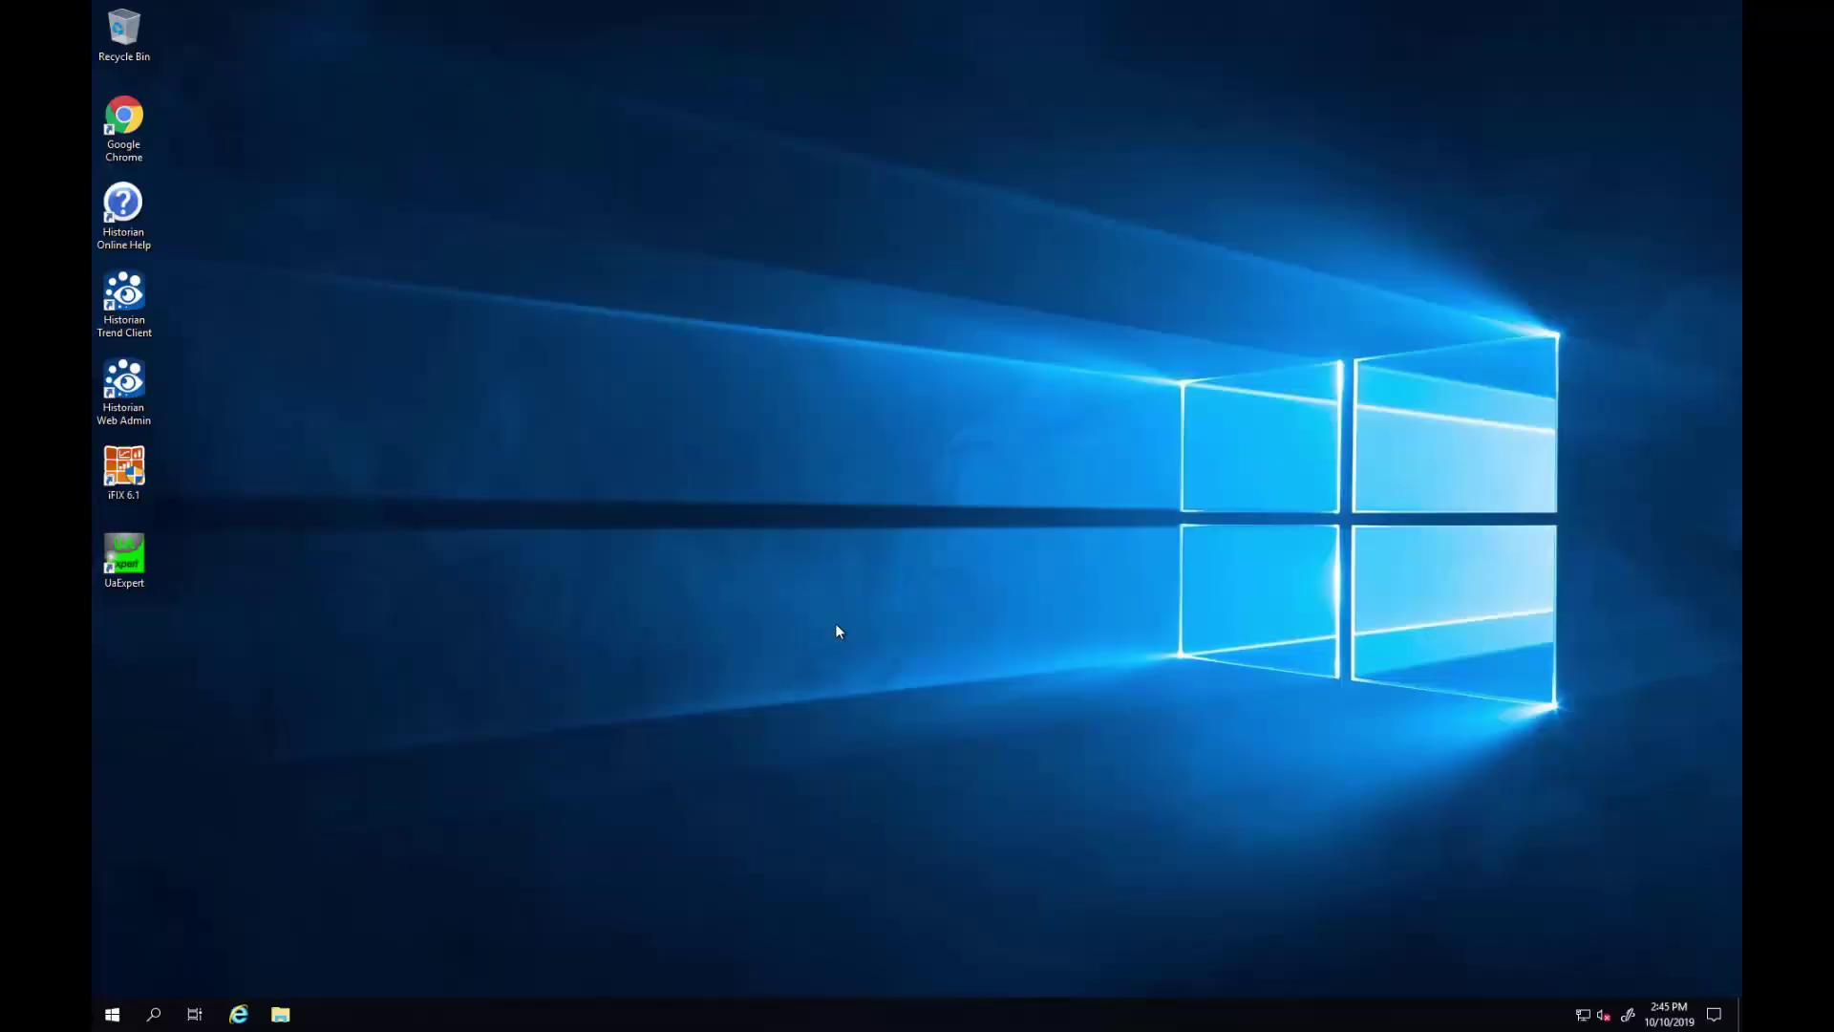
{"action": "left_click", "coordinate": [739, 393]}
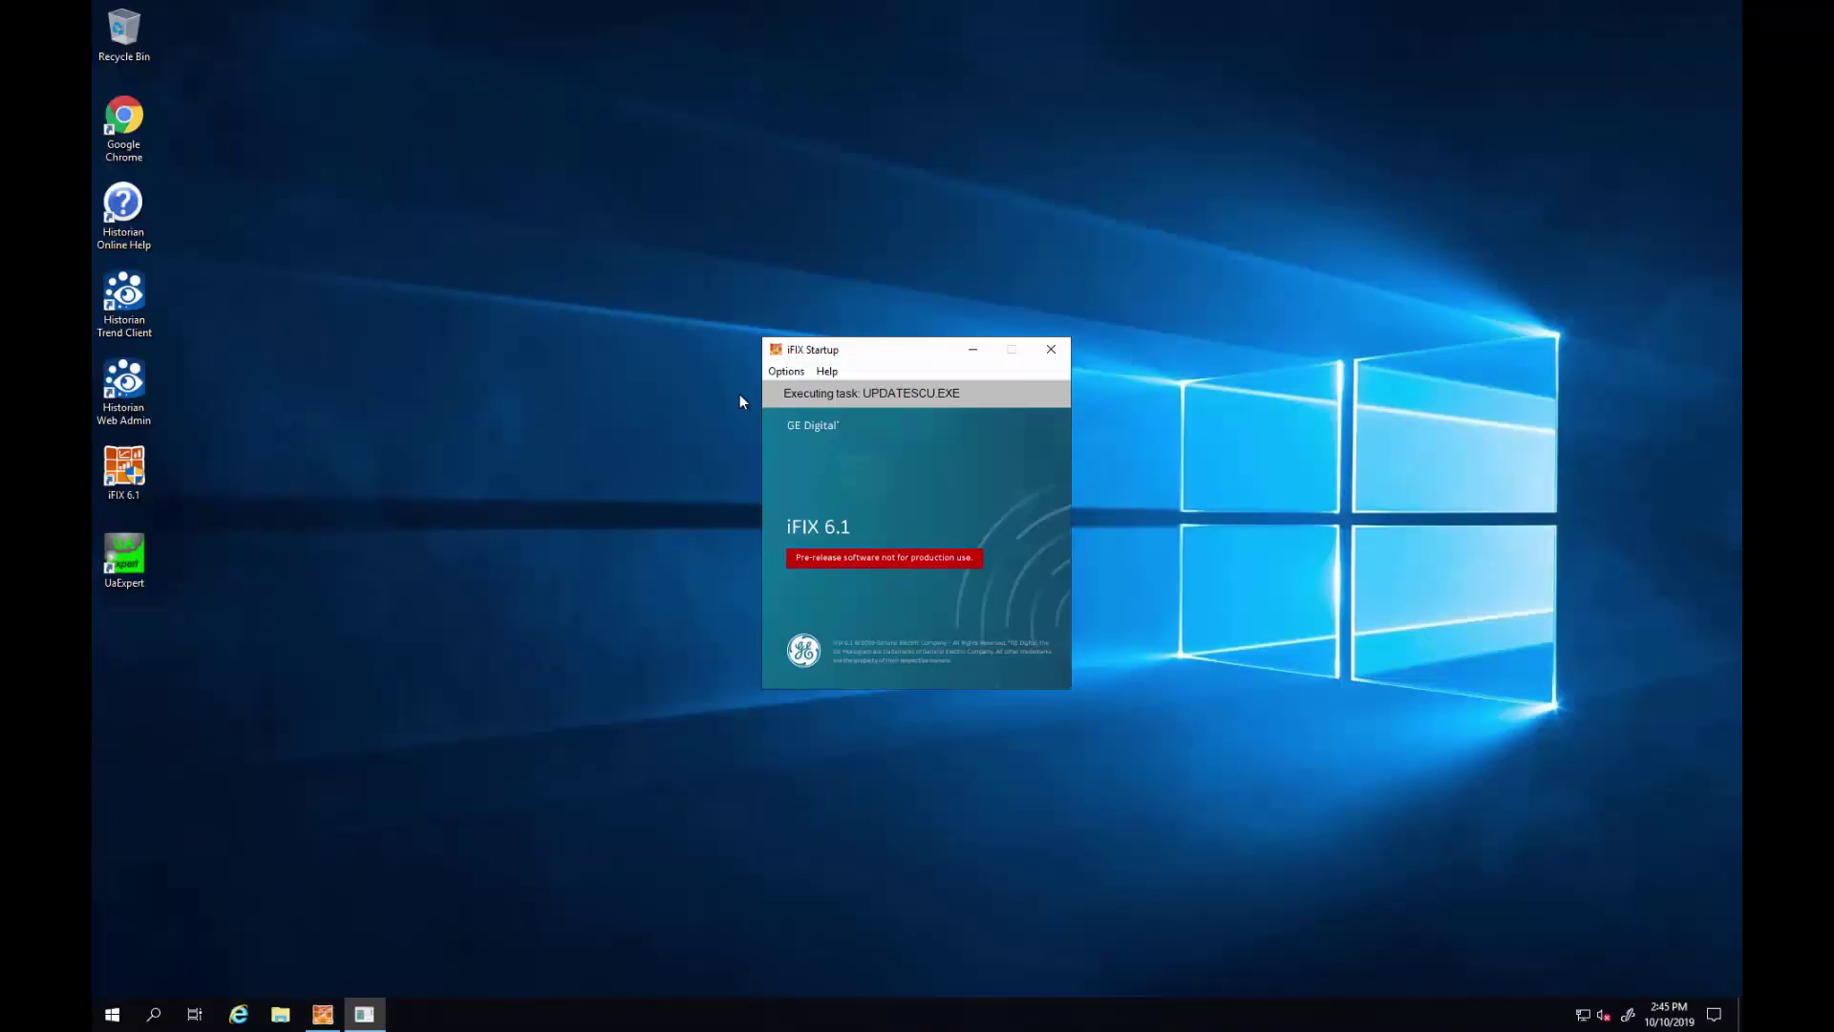